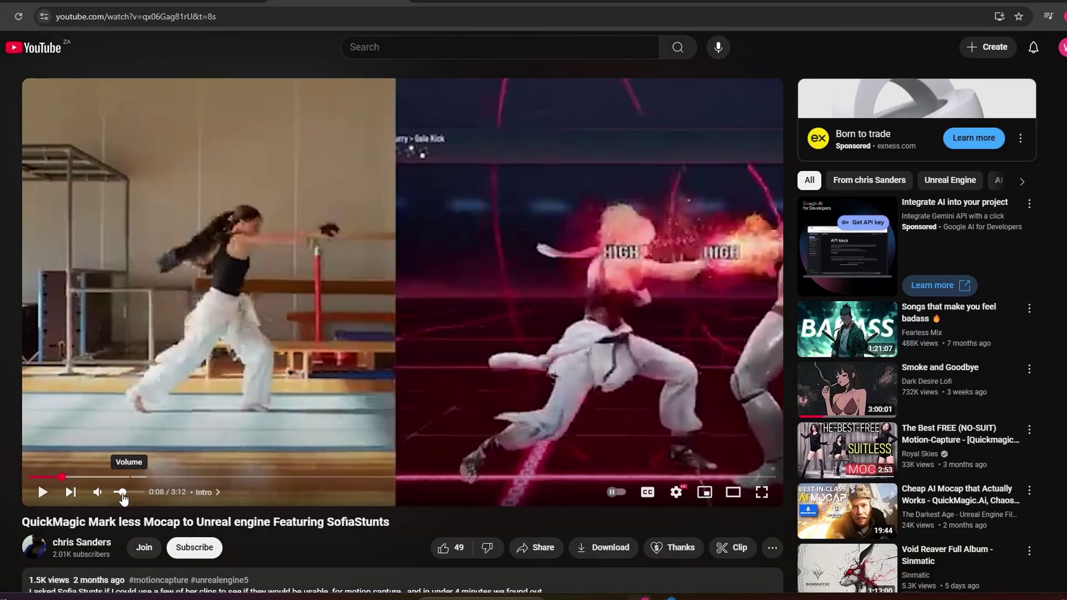
Mute the QuickMagic mocap video featuring SofiaStunts and watch its fight footage, skipping ahead through it.
left_click(42, 493)
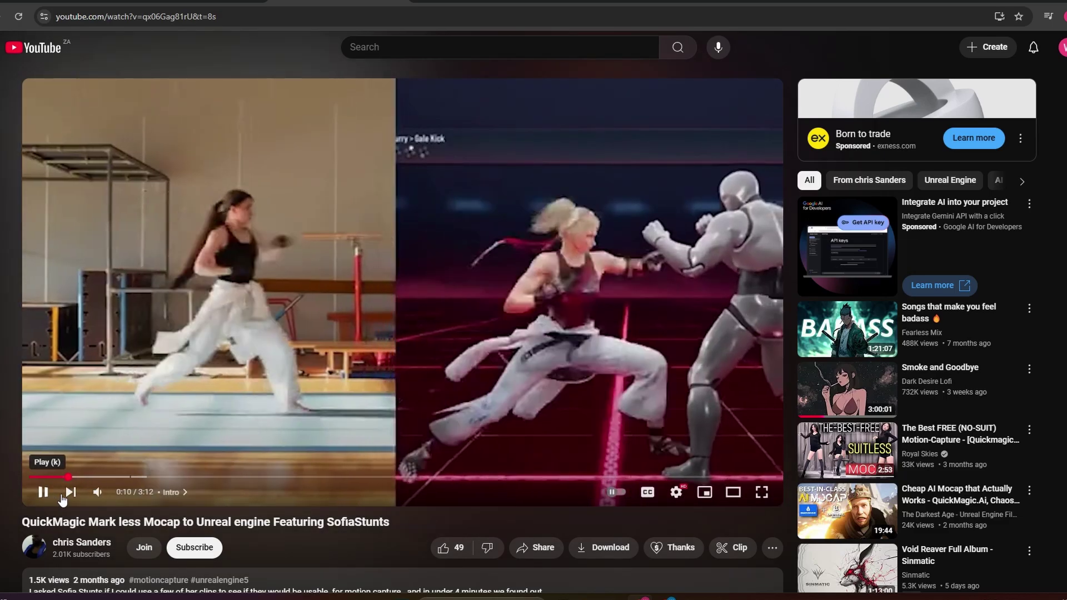
left_click(97, 491)
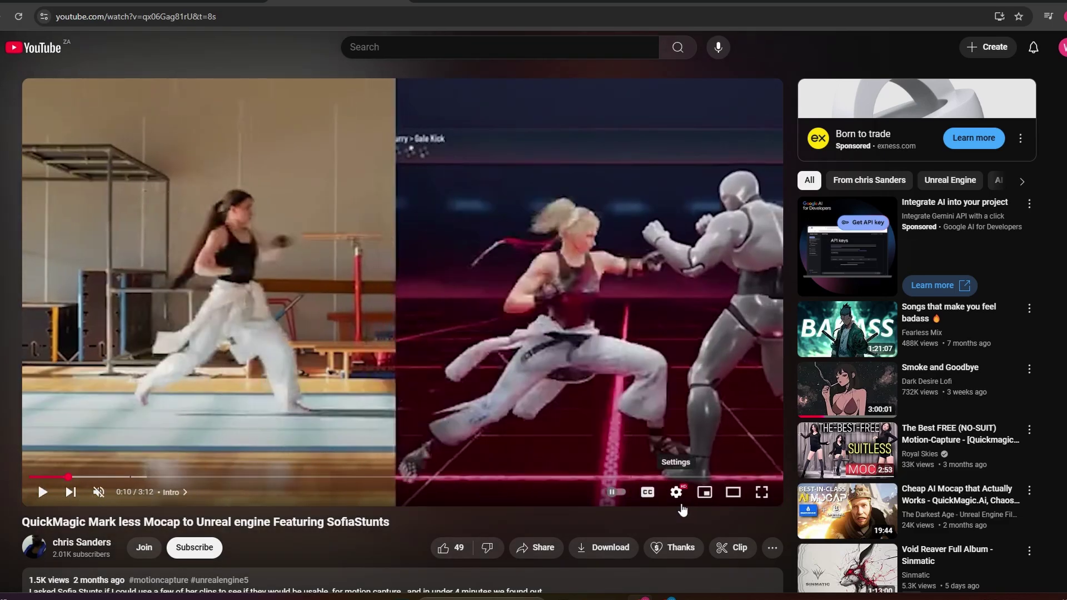
left_click(676, 492)
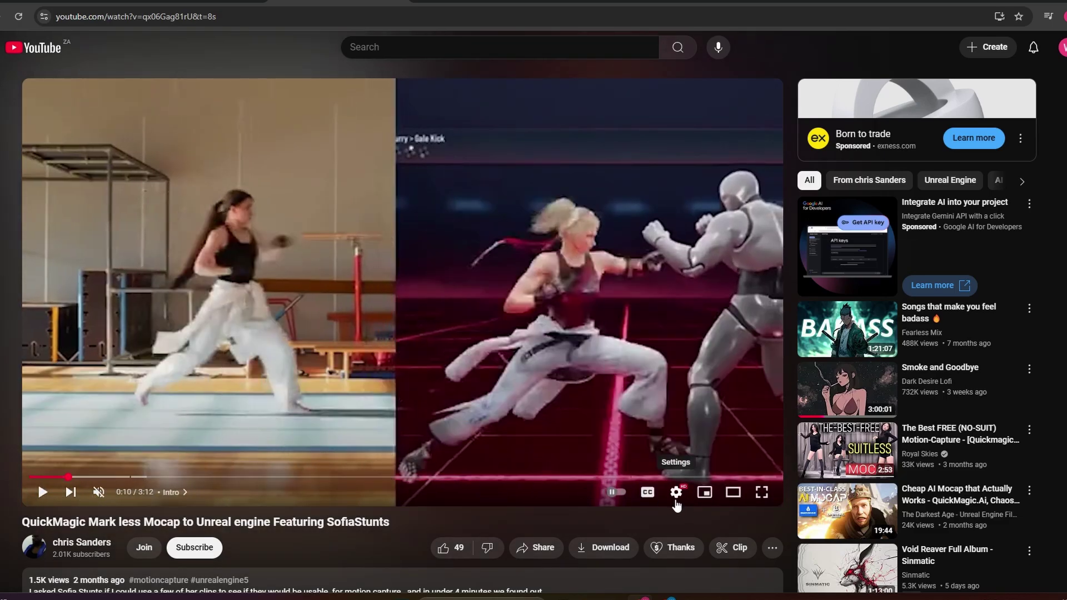
left_click(675, 491)
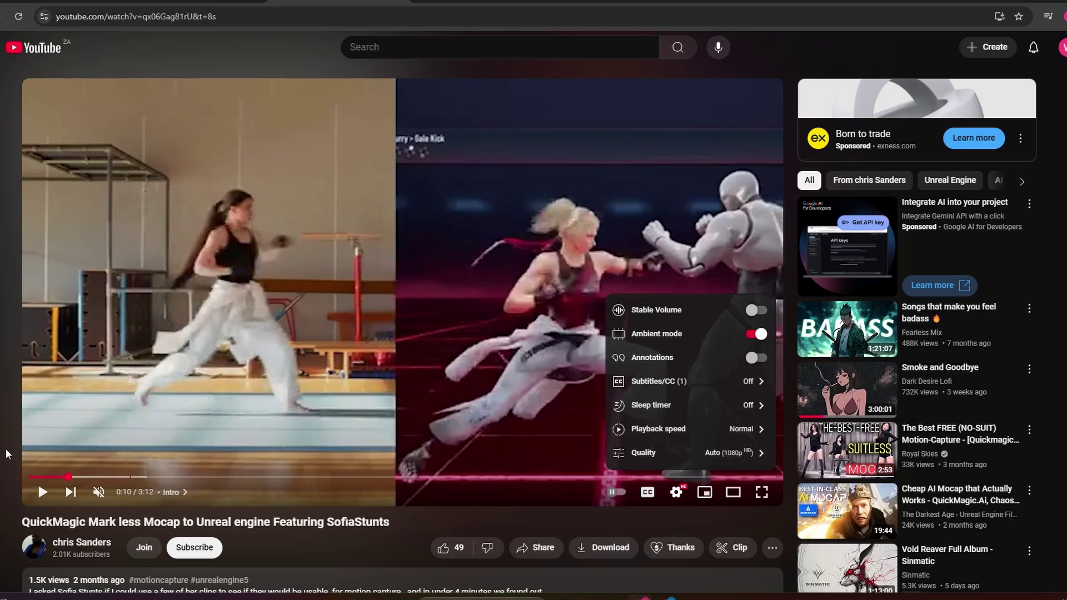
left_click(36, 494)
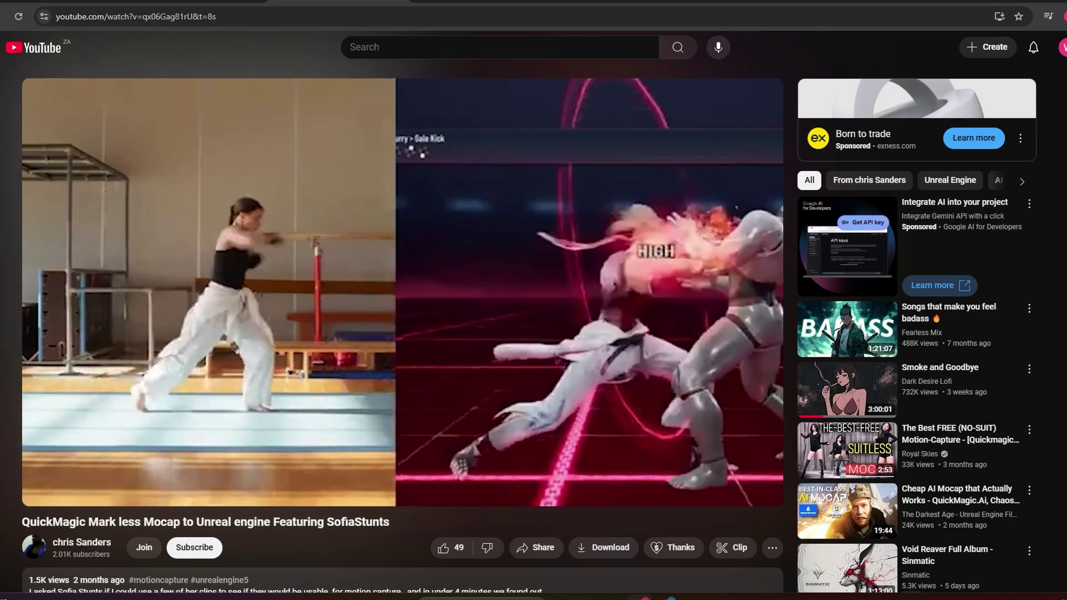
scroll(534, 333, "down", 1)
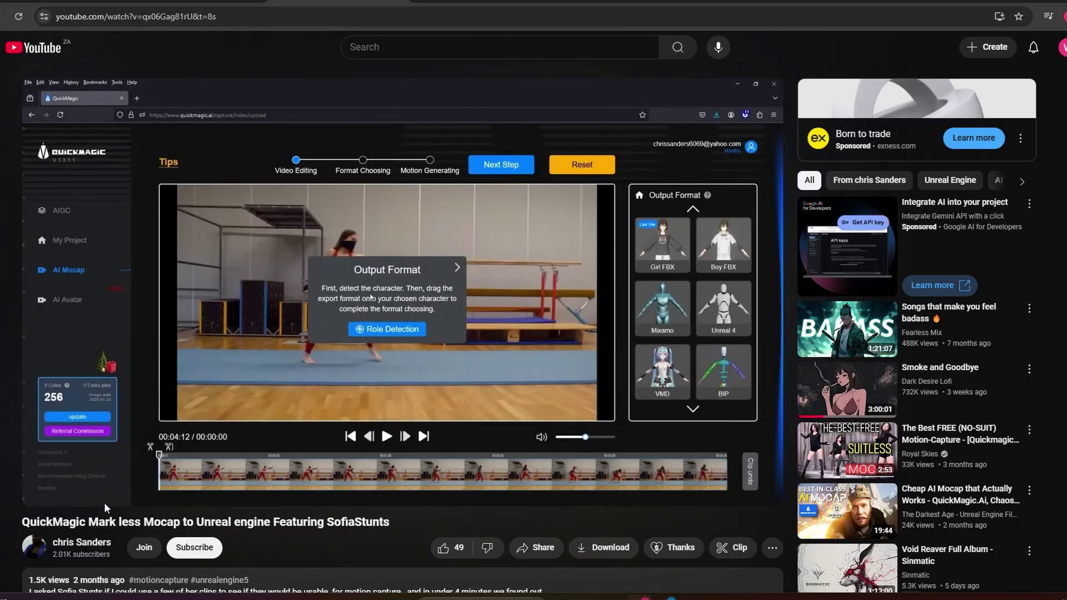
left_click(135, 477)
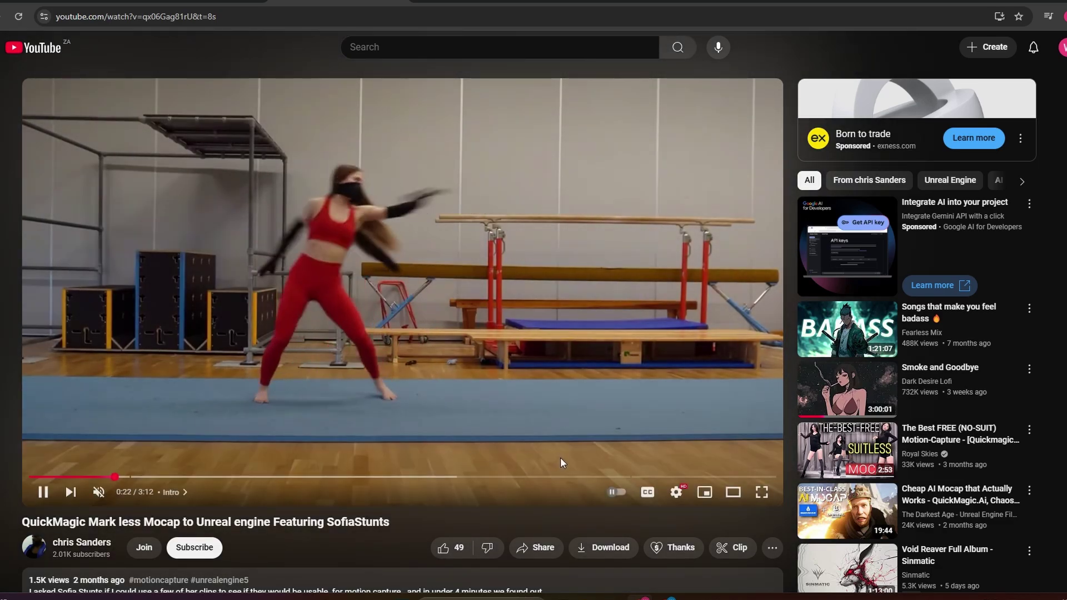
left_click(339, 477)
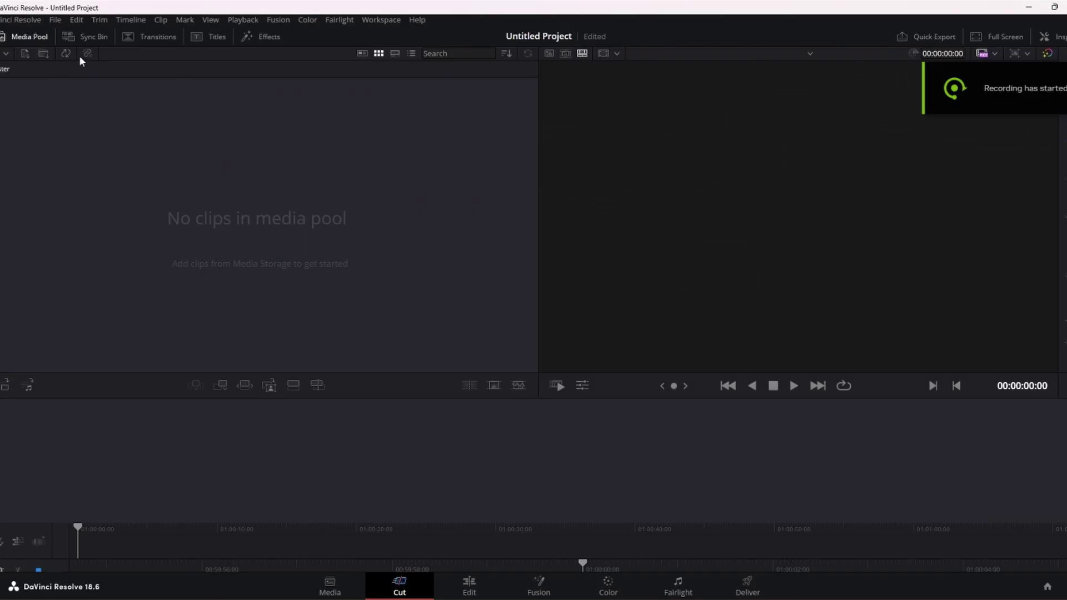
left_click(55, 19)
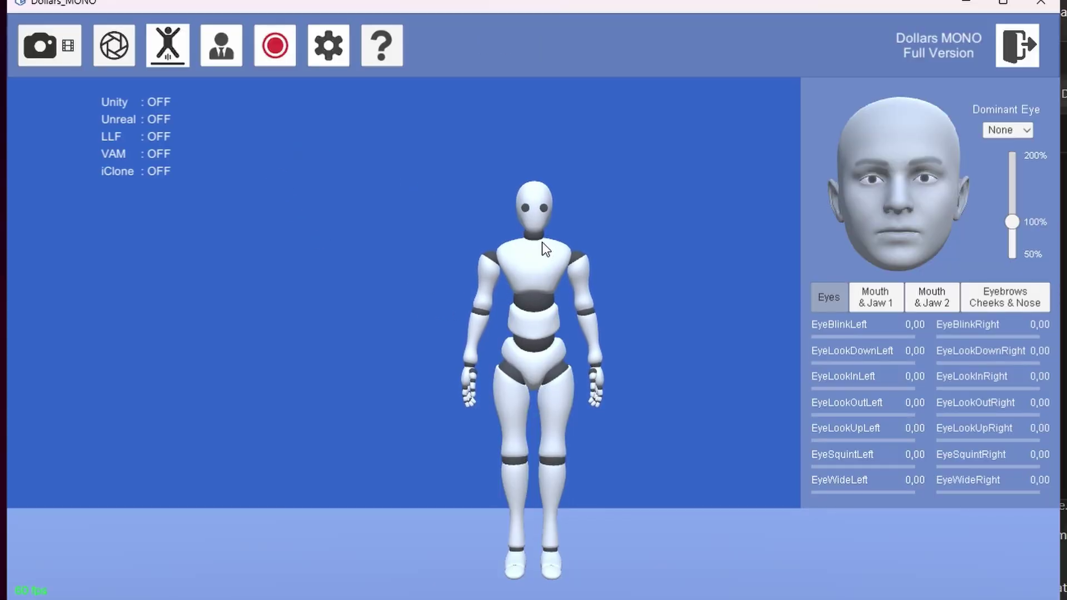
In Dollars MONO, review the Misc, Stream & Export and Capture options and accept them.
left_click(317, 36)
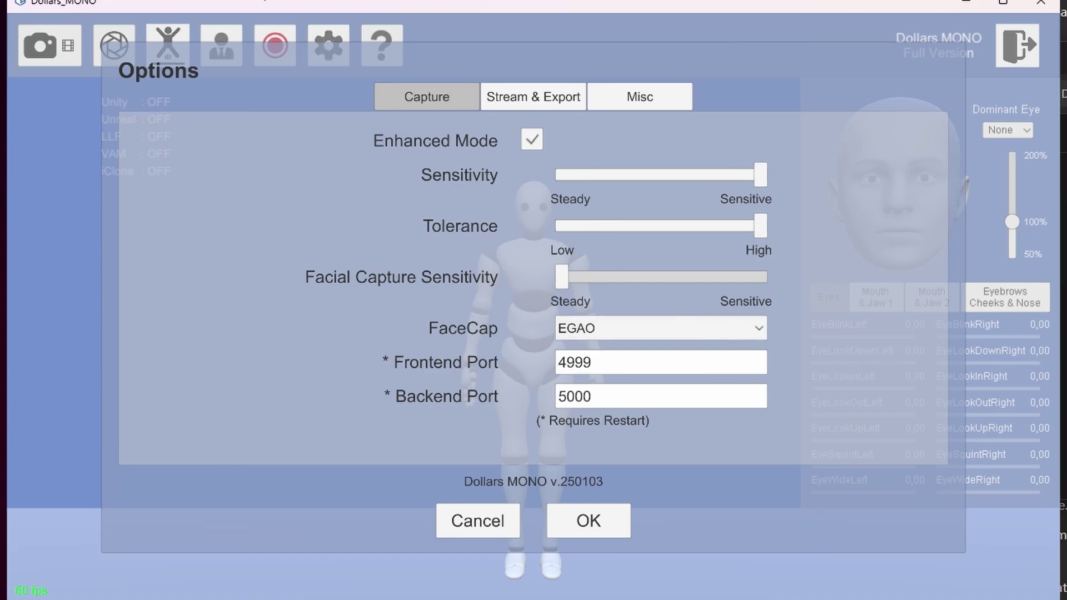
left_click(618, 100)
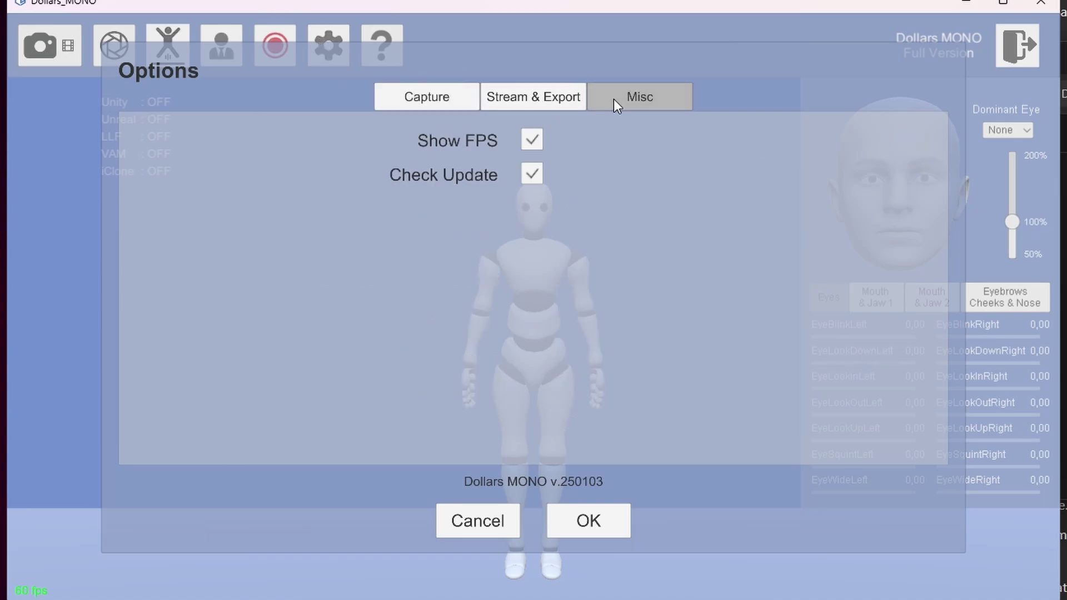
left_click(582, 98)
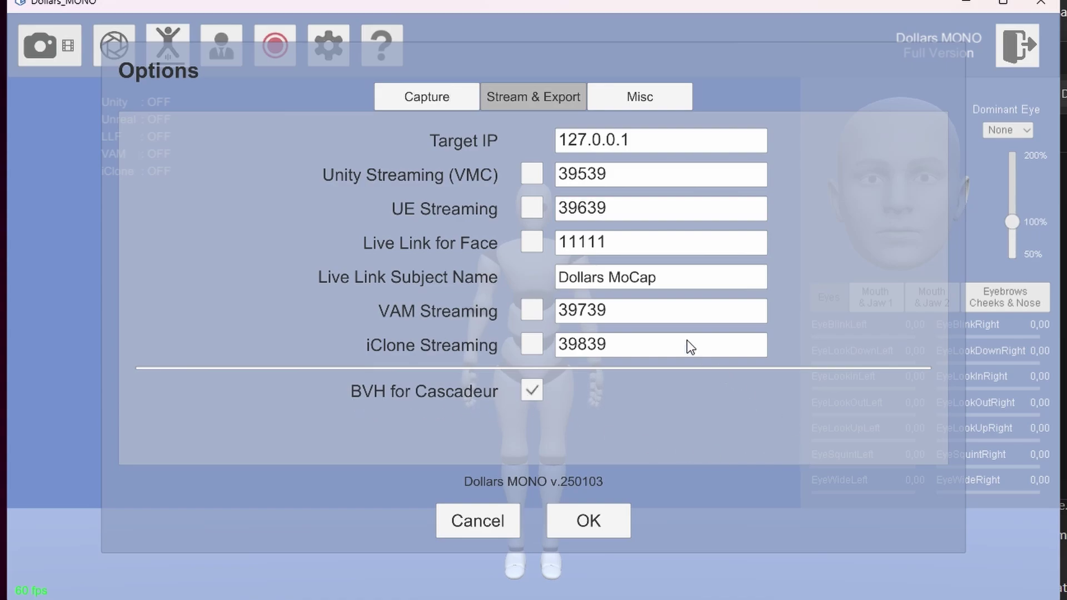
left_click(427, 98)
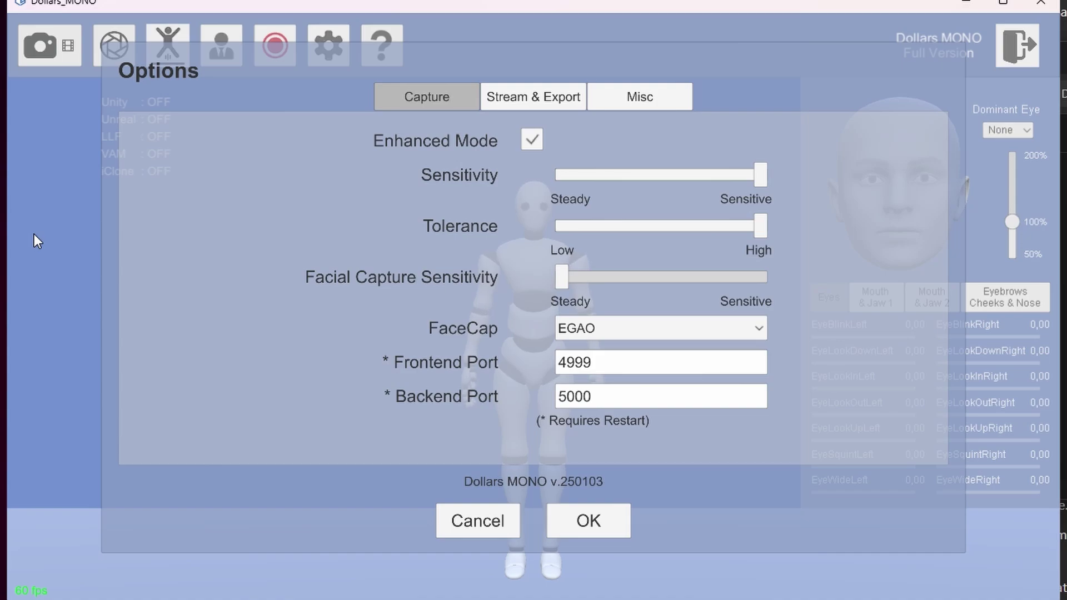
left_click(588, 525)
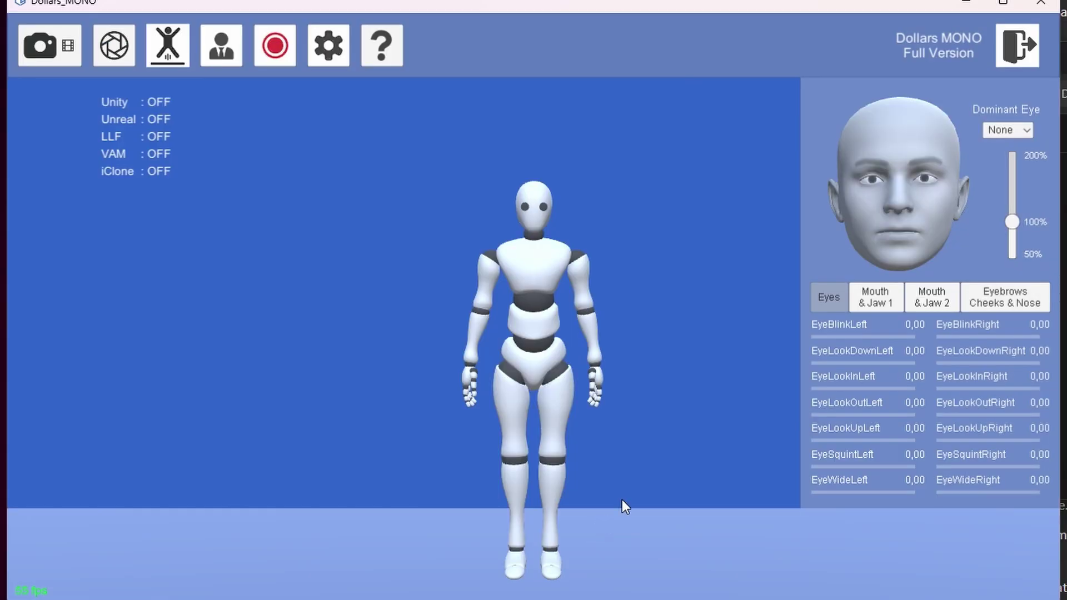
Load the jade 60fps video from the Jade Combos folder under Apologue and play it through for body motion capture.
left_click(114, 46)
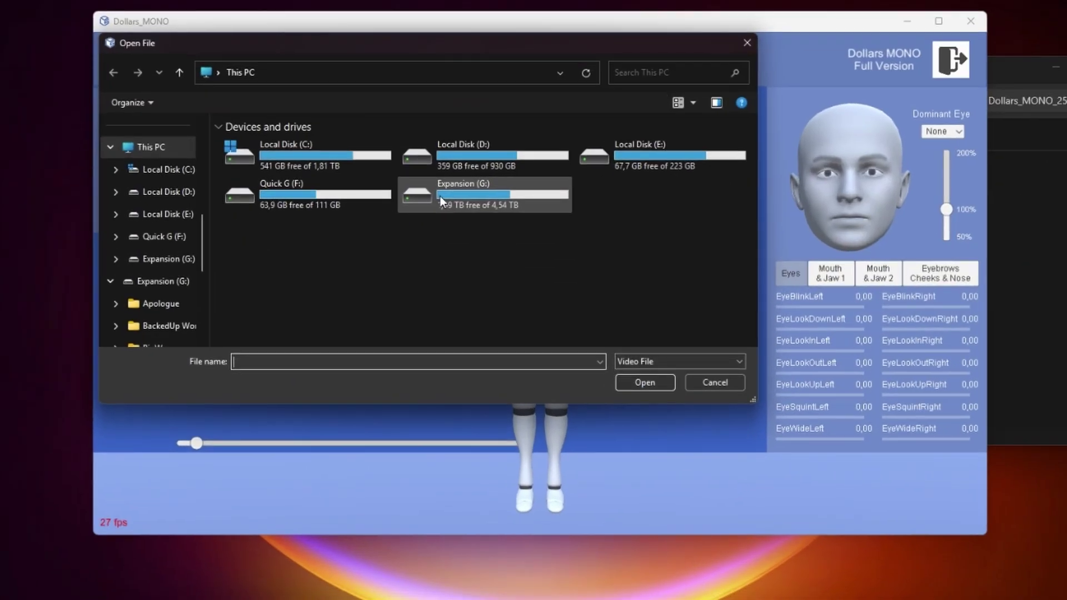
left_click(173, 311)
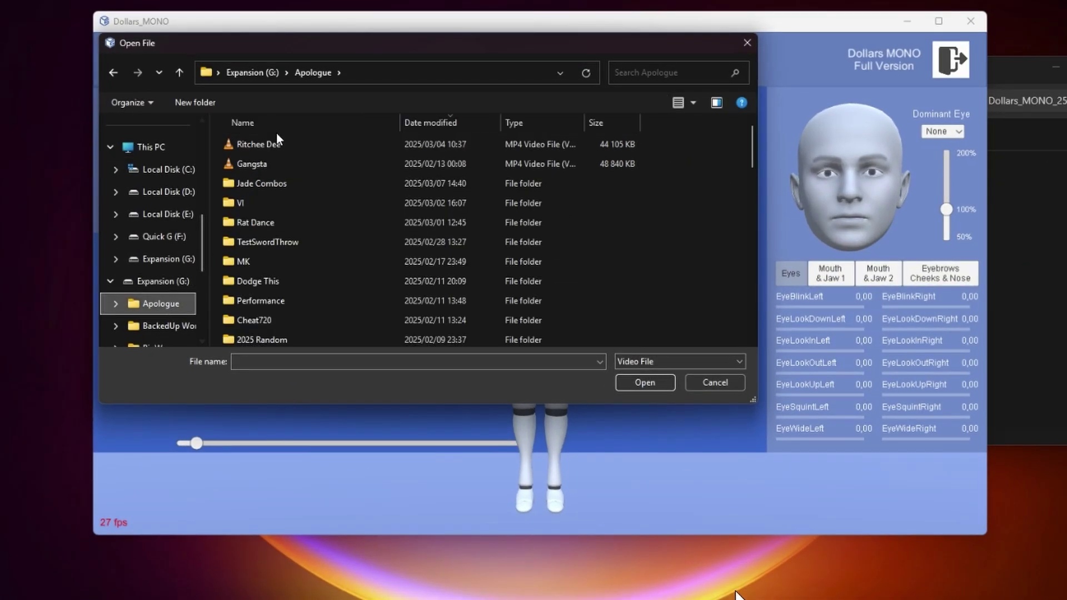
double_click(284, 185)
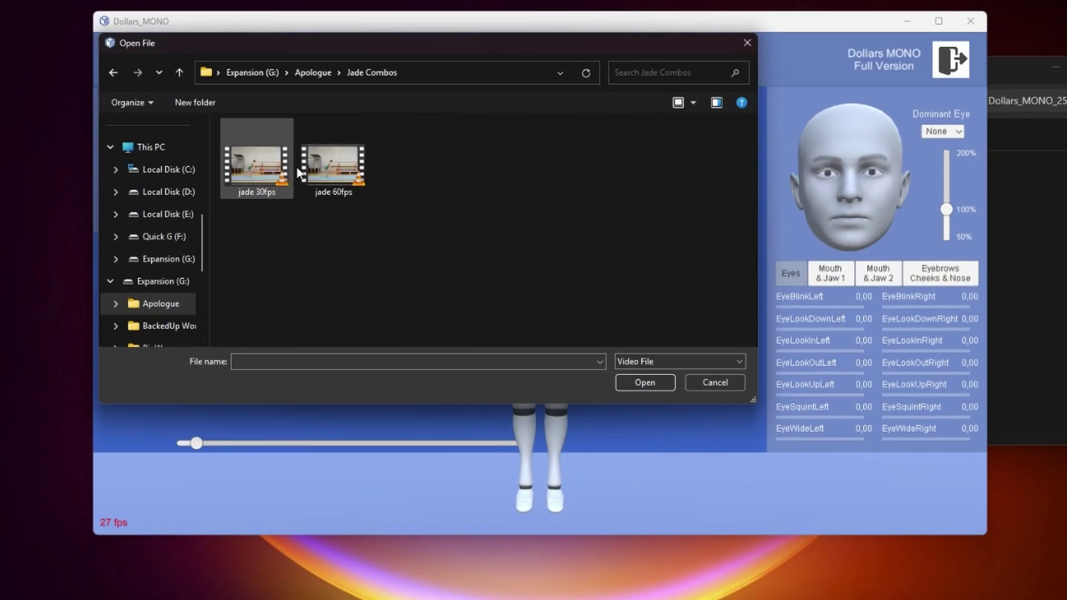
left_click(332, 165)
left_click(639, 383)
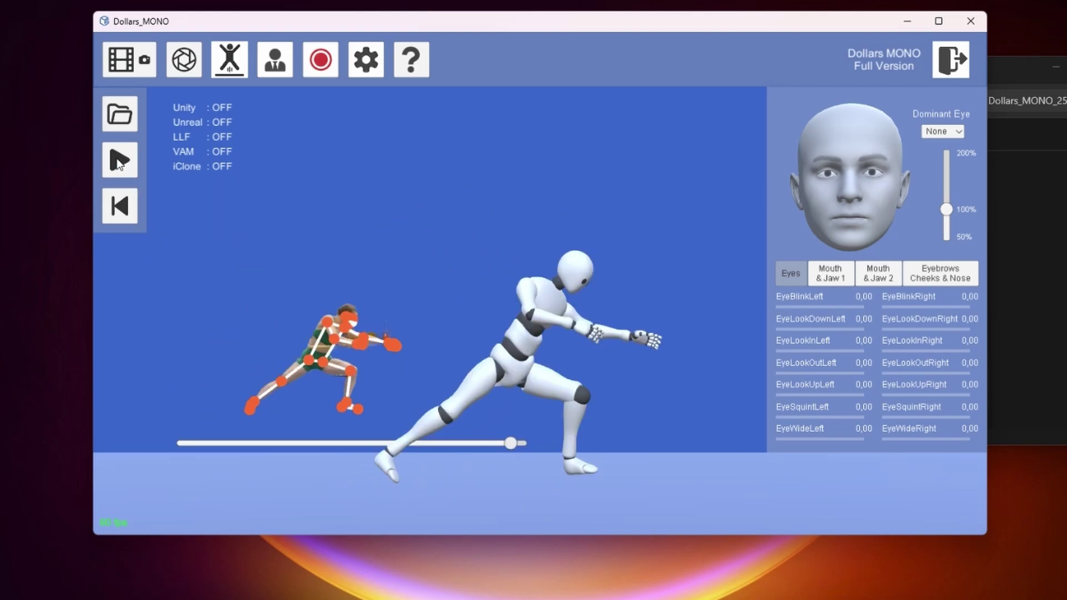
left_click(118, 160)
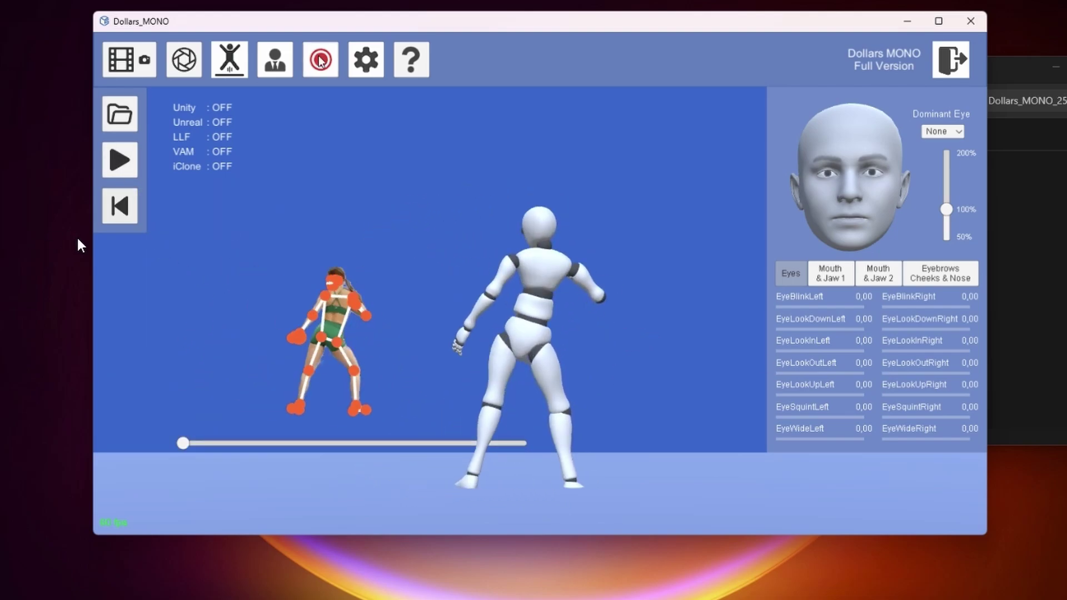
left_click(121, 163)
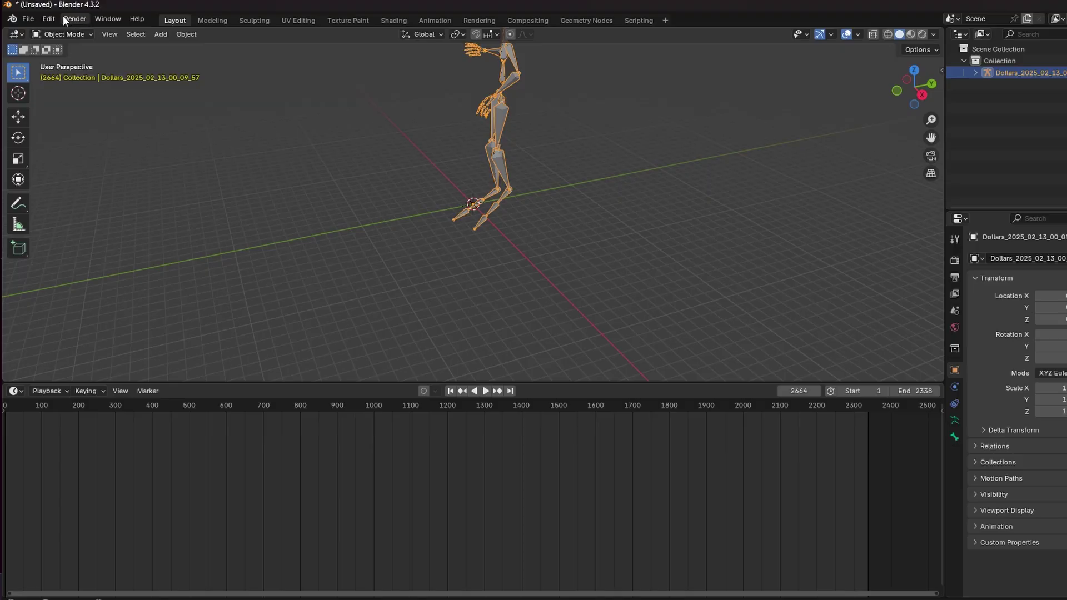
Switch to Blender and start a new General file without saving the current scene.
left_click(27, 19)
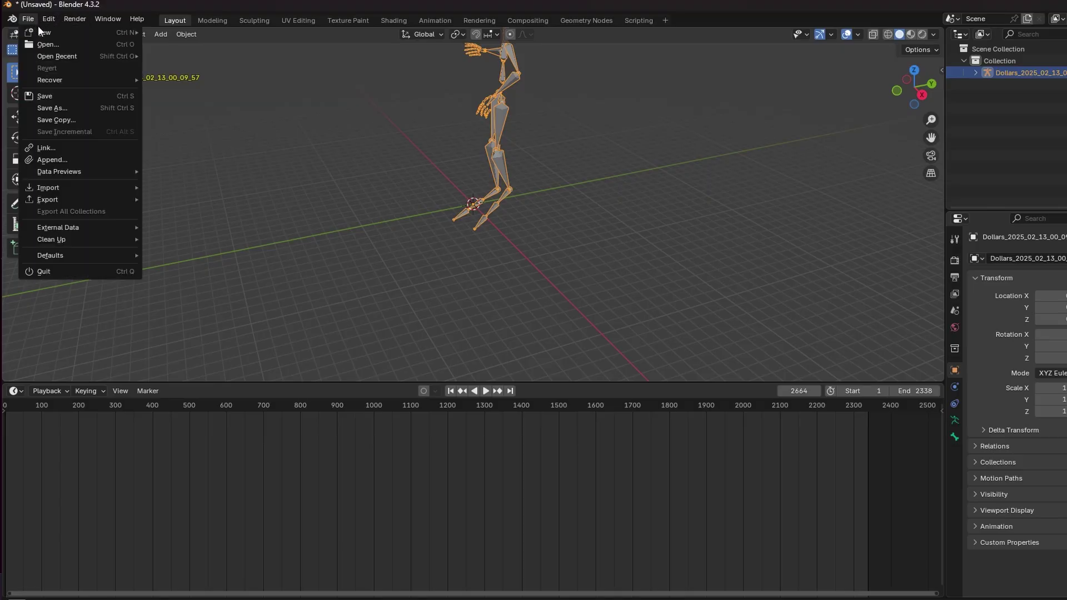
mouse_move(40, 31)
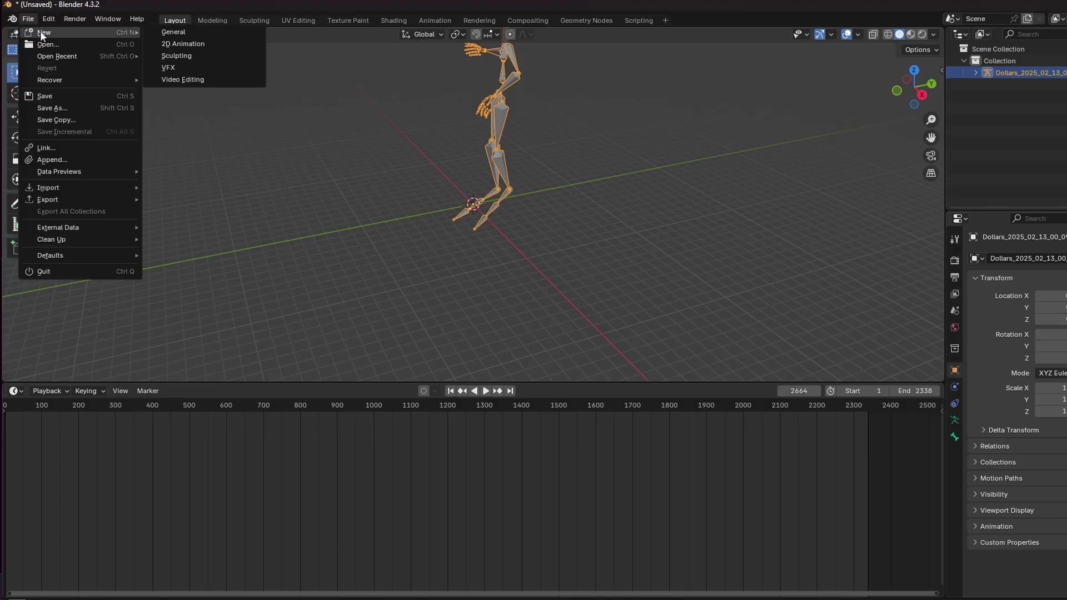
left_click(172, 34)
left_click(595, 332)
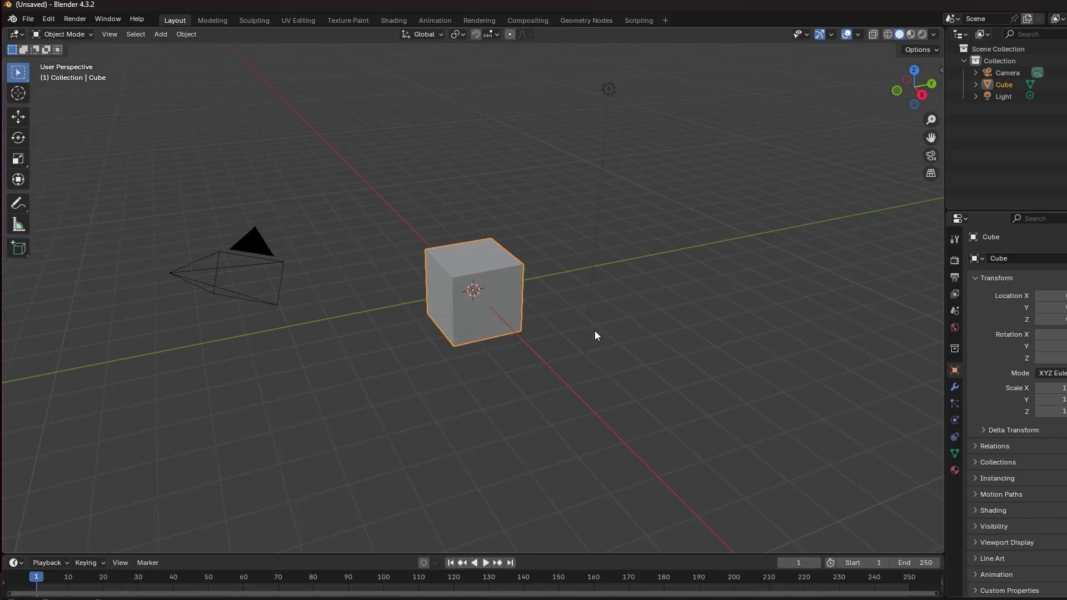
Clear the scene by deleting the default camera, cube and light.
left_click(270, 272)
left_click(258, 245)
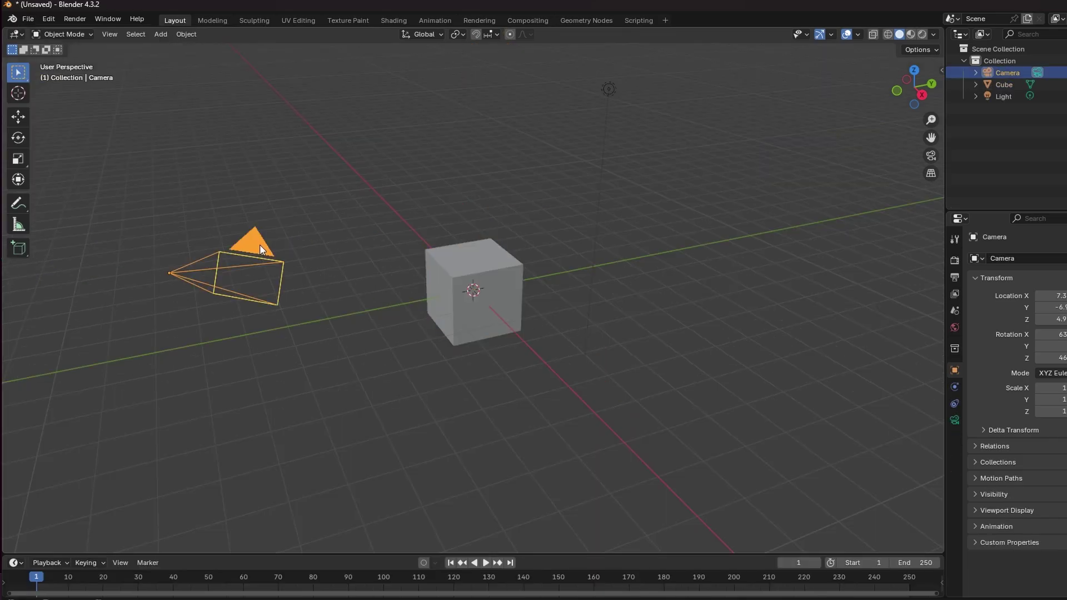
key("Delete")
left_click(462, 261)
key("Delete")
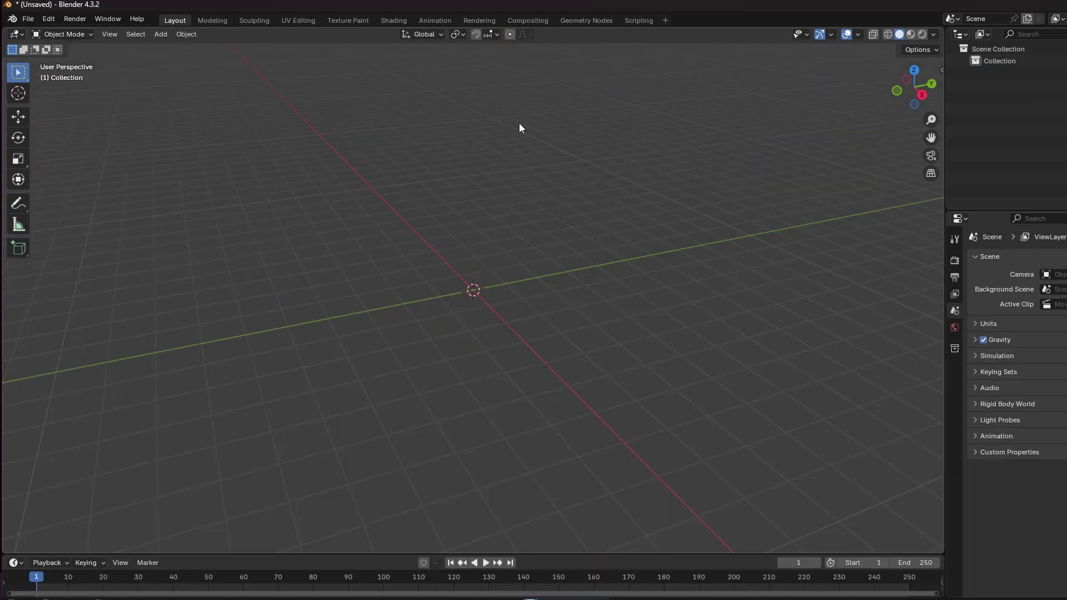
Import Dollars_2025_03_07_14_45_02.bvh from the Dollars_MONO_250103 folder as motion capture with Update Scene FPS enabled.
left_click(29, 20)
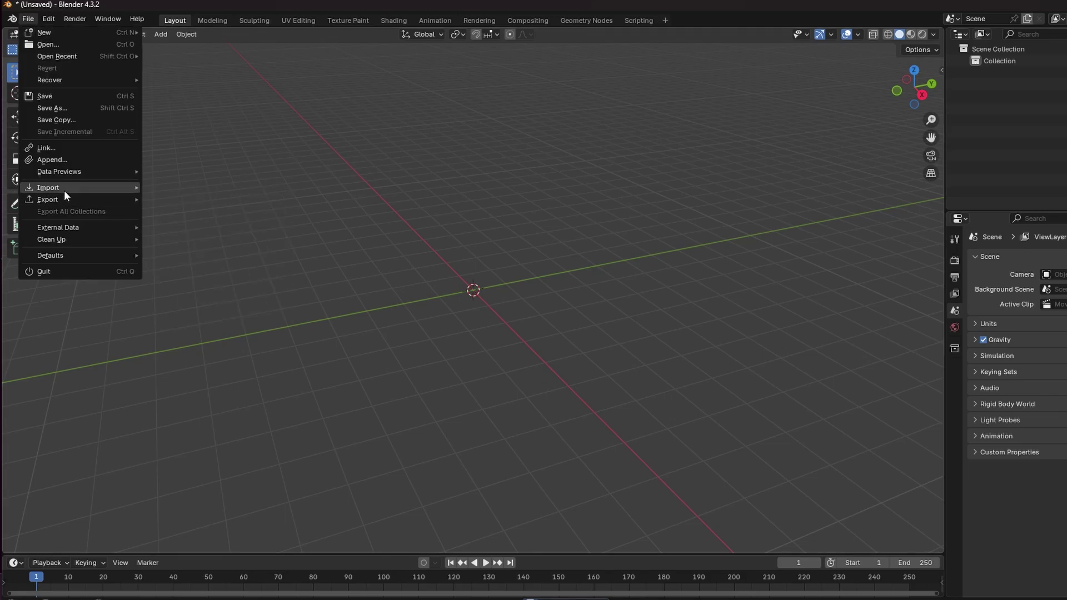
mouse_move(64, 190)
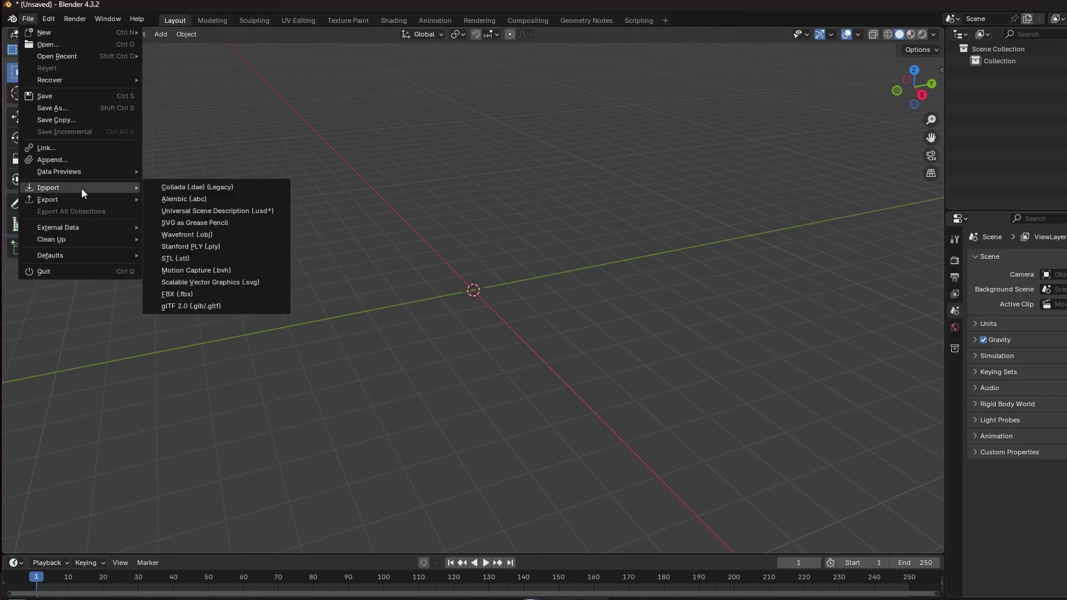
left_click(232, 270)
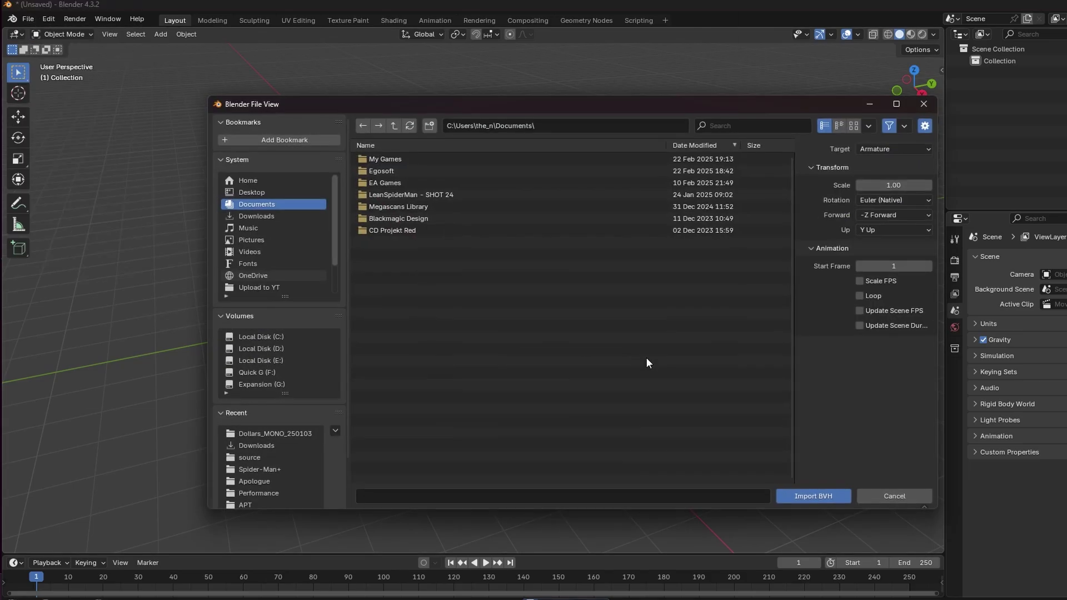
left_click(282, 212)
double_click(425, 161)
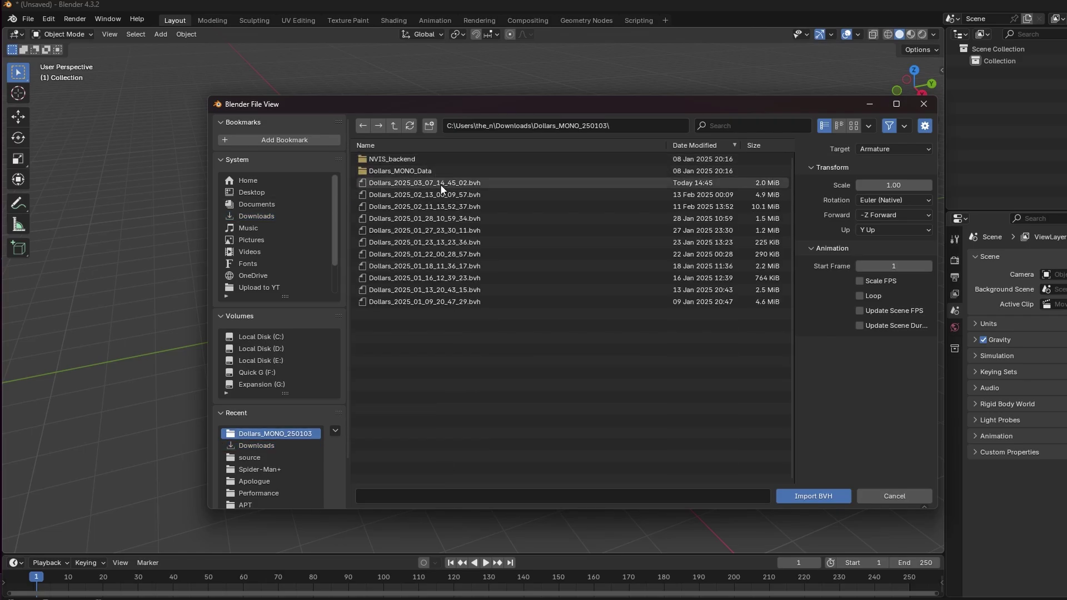
left_click(441, 185)
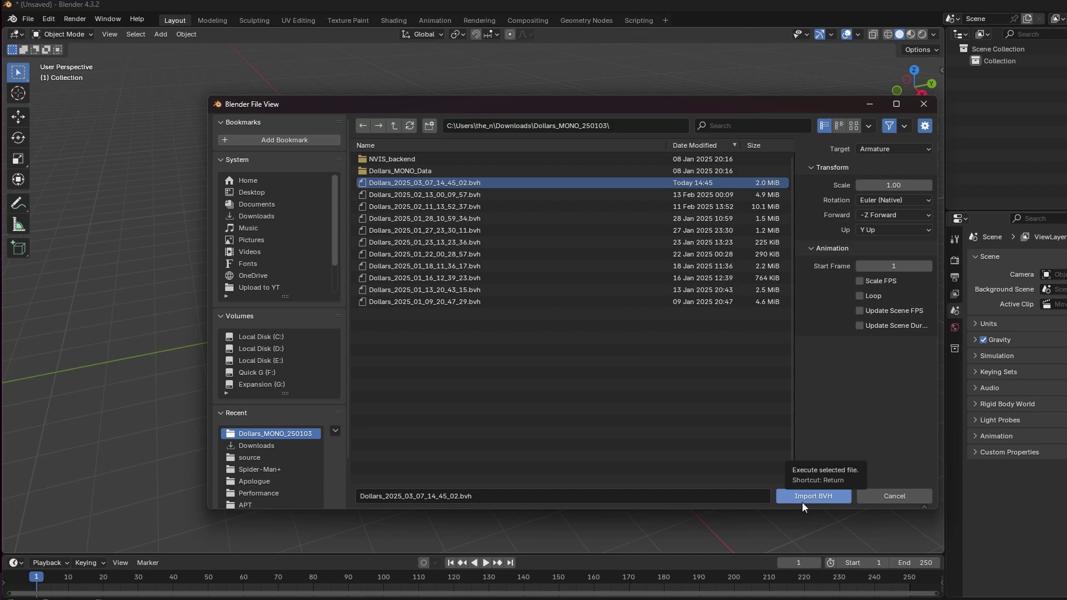
left_click(859, 311)
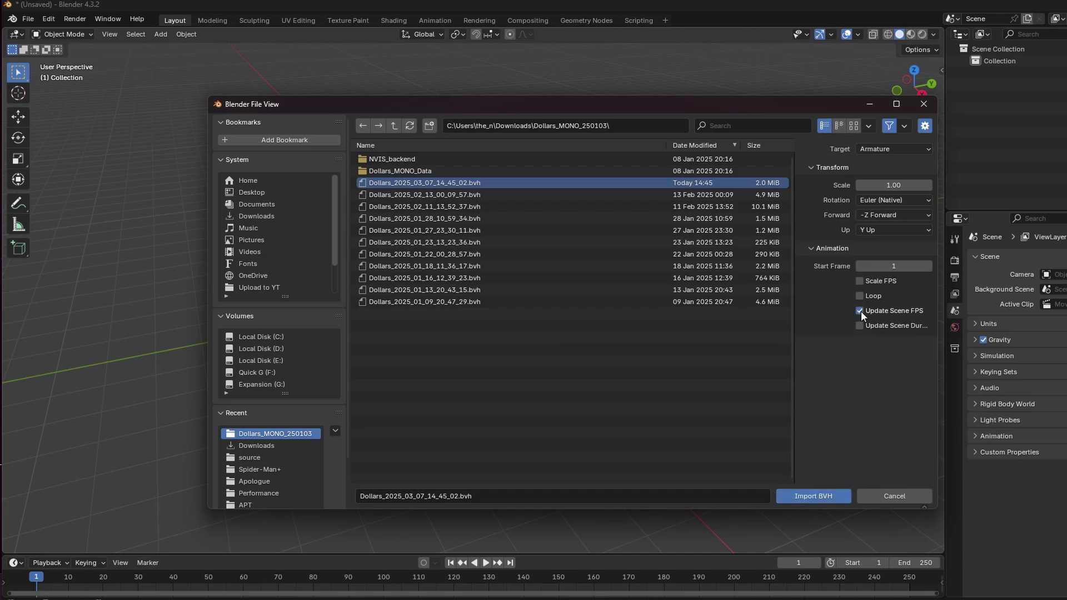
left_click(811, 492)
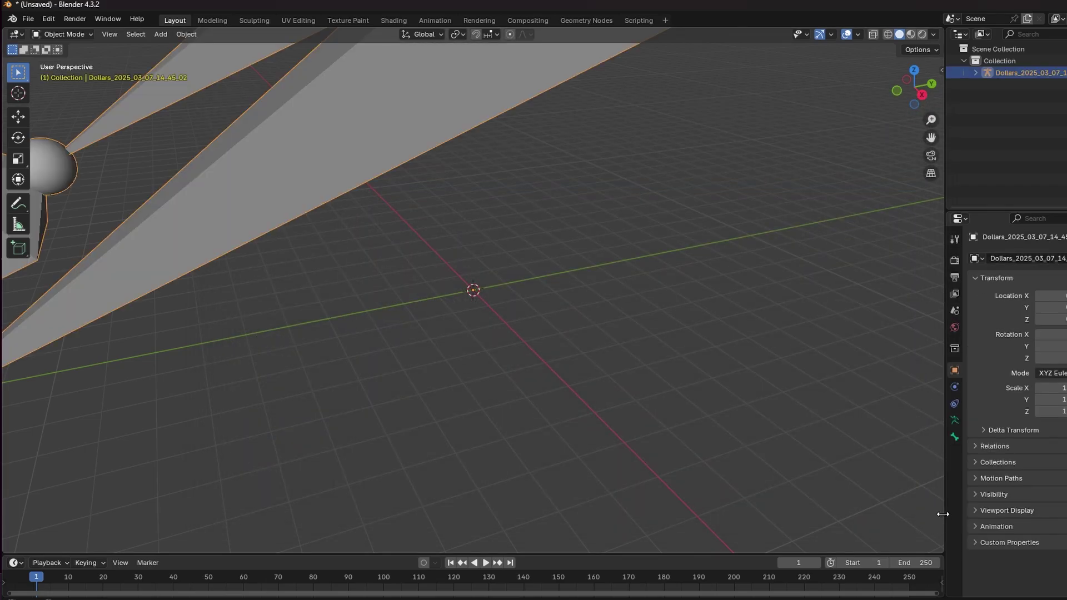
Enlarge the timeline, then scrub and play the imported armature's animation to examine the captured motion.
scroll(471, 338, "down", 8)
left_click_drag(480, 554, 480, 354)
left_click_drag(147, 376, 464, 383)
scroll(512, 294, "down", 5)
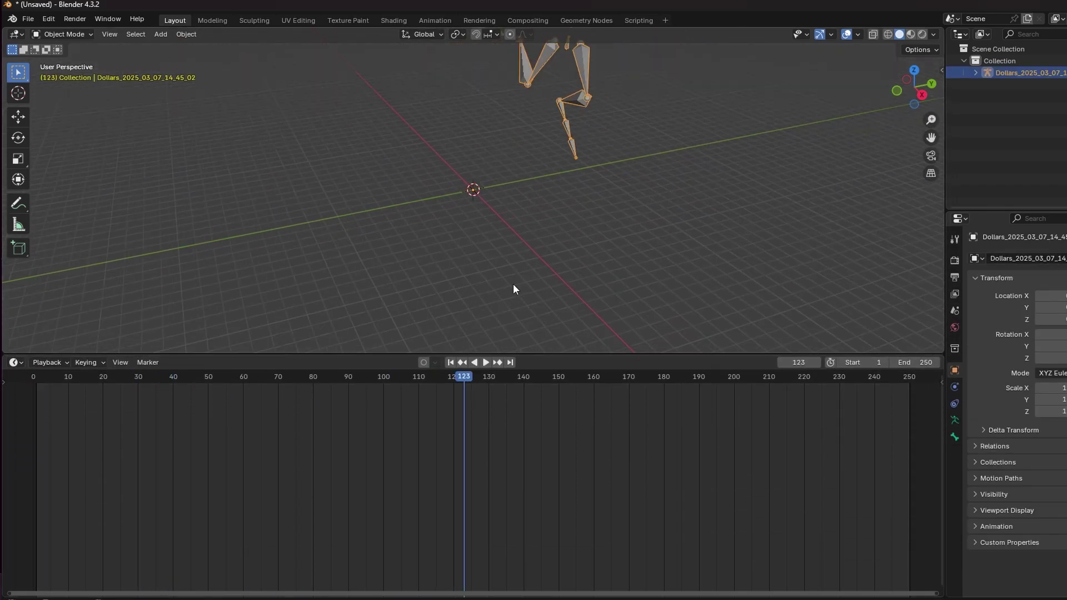
scroll(490, 301, "up", 2)
left_click(487, 362)
left_click_drag(464, 378, 50, 392)
key("space")
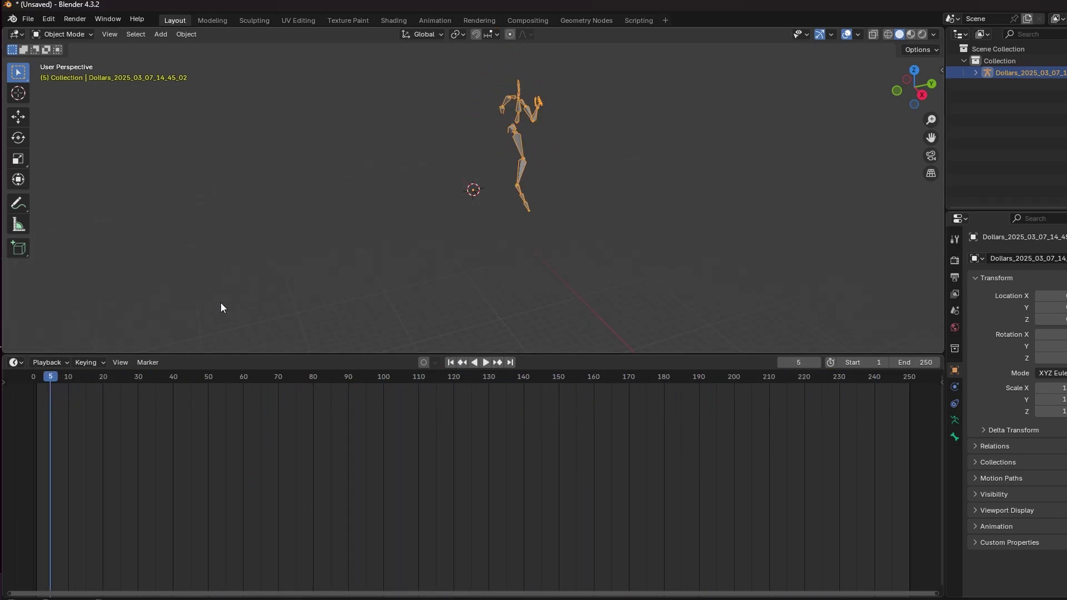
Start an FBX export of the scene to the G:\Apologue\Jade Combos folder and name the file Raw Converted.
left_click(31, 19)
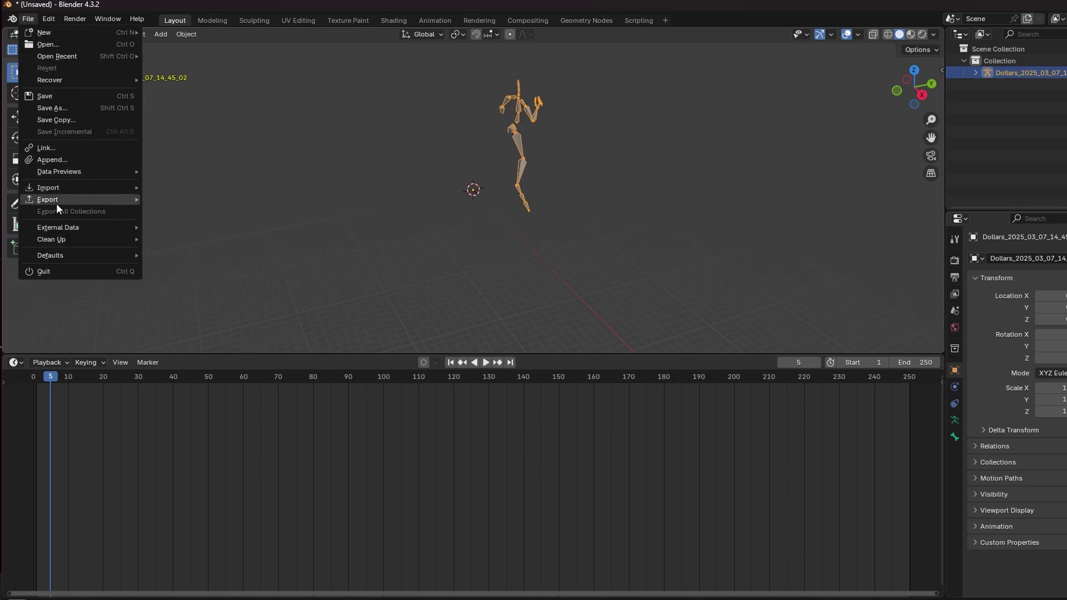
mouse_move(55, 203)
left_click(174, 305)
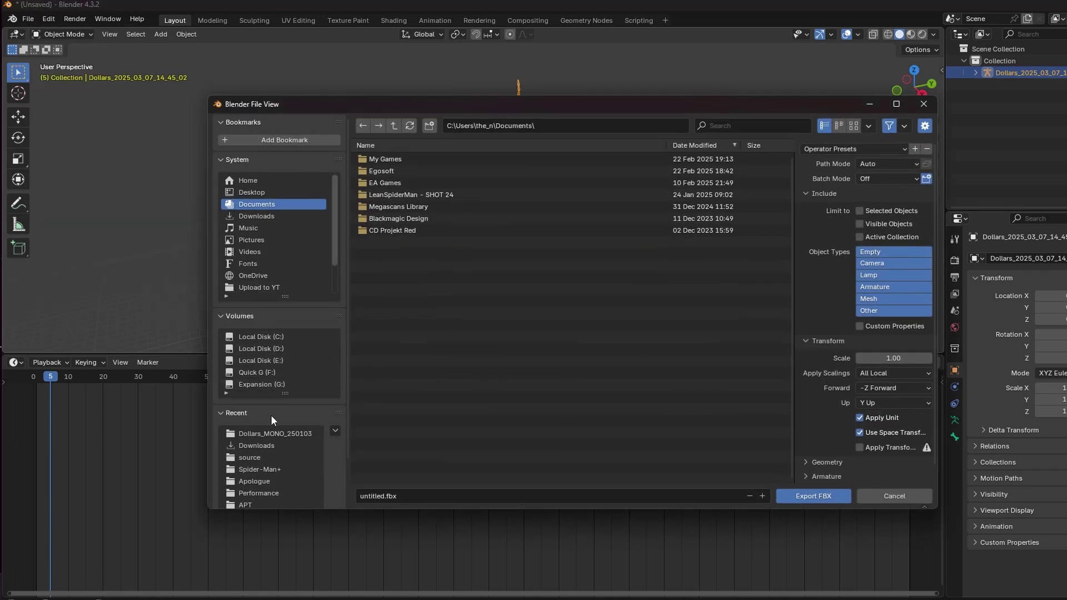
left_click(259, 479)
double_click(386, 160)
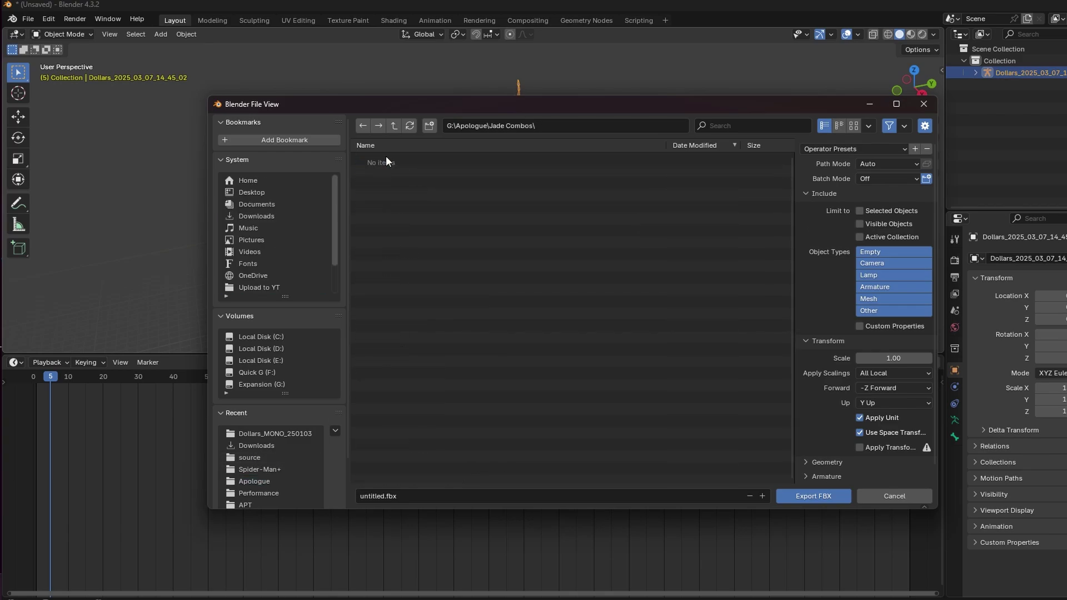
left_click(390, 495)
type("Raw Converted")
Set the FBX transform scale to 0.01 and export the file.
left_click(904, 360)
left_click(904, 361)
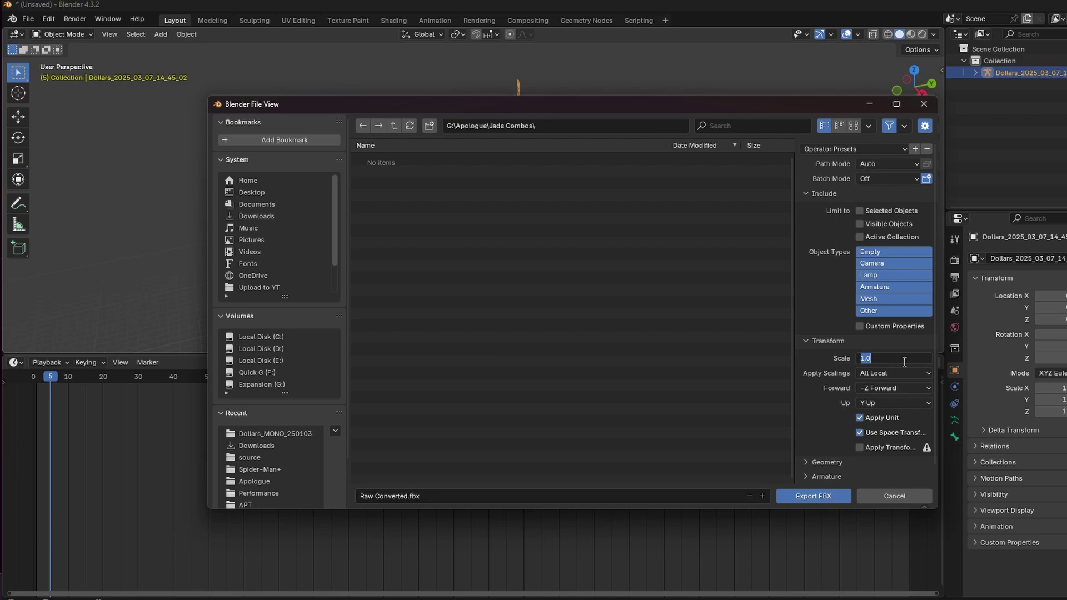
type("0")
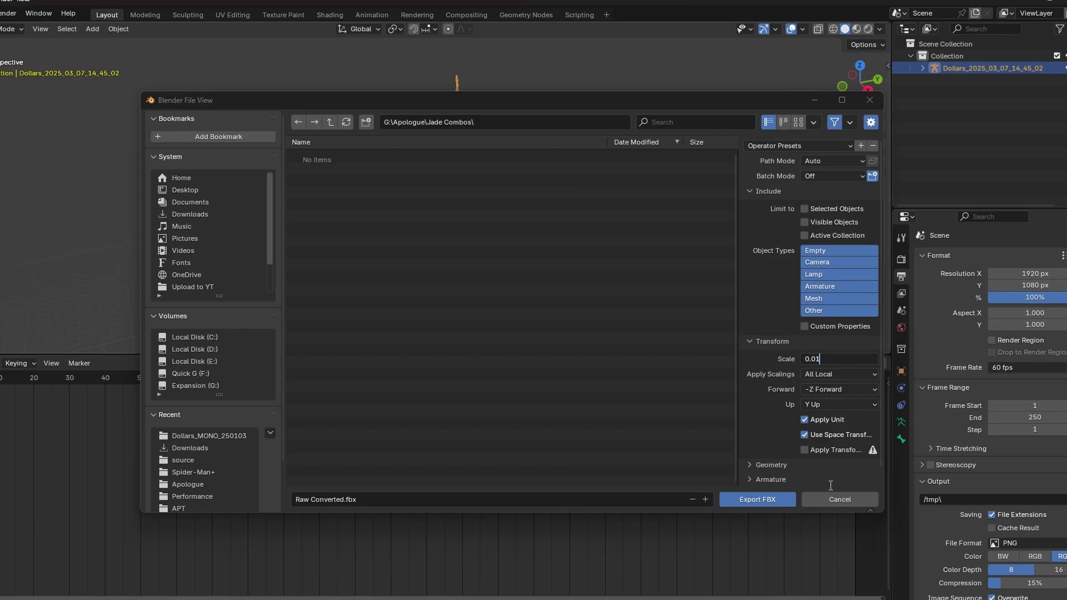
left_click(770, 501)
left_click(769, 501)
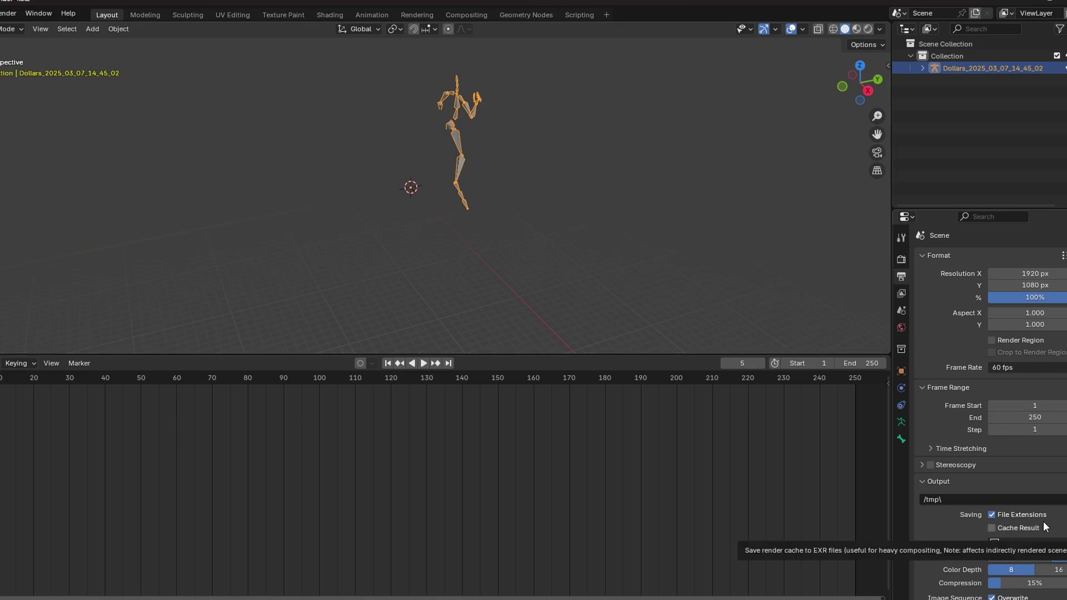
Switch to Cascadeur and open the UE5 Quinn sample model.
left_click(1050, 1)
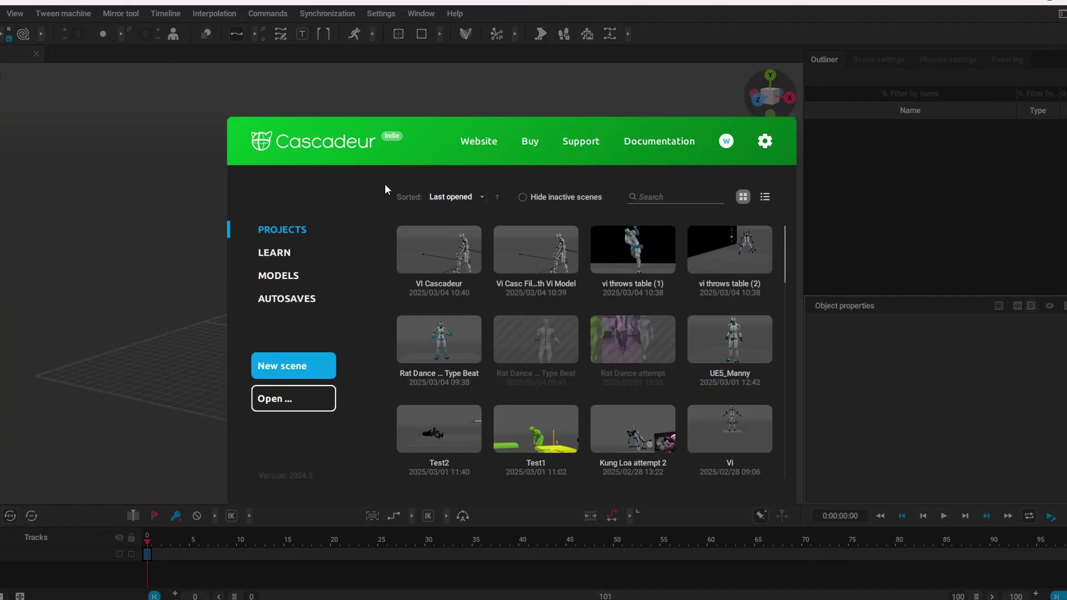
left_click(285, 277)
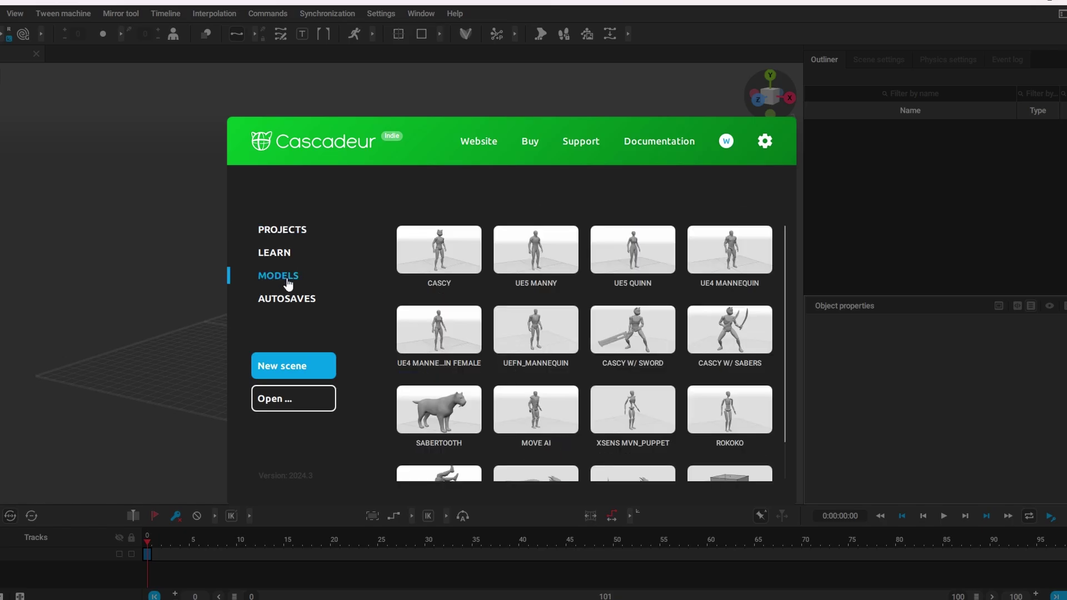
left_click(662, 263)
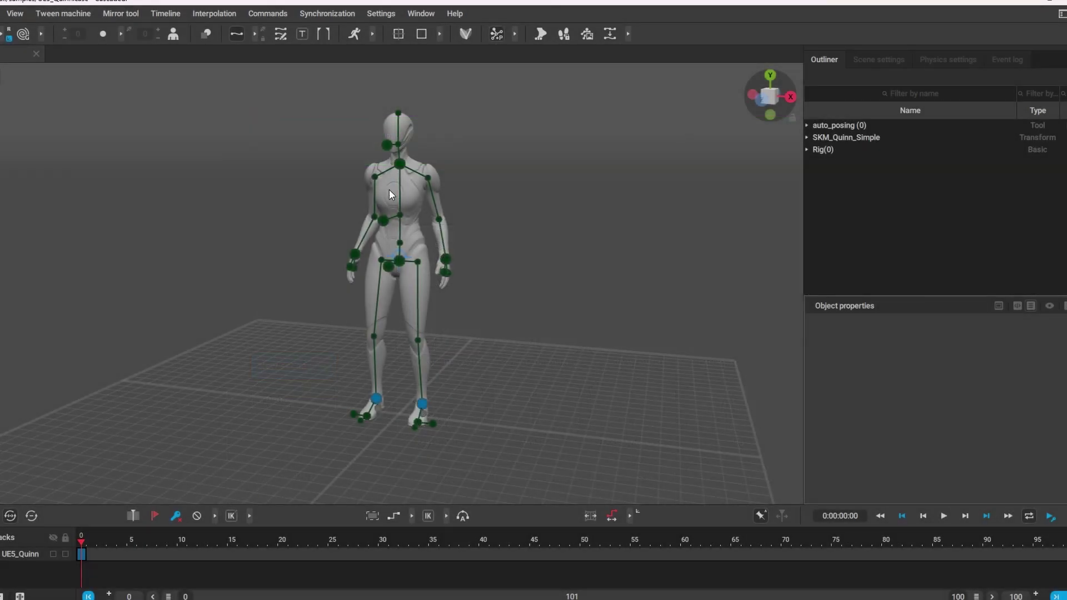
Open the Dollars Mono Autoposed Rig for Retargeting scene in a new scene tab.
left_click(31, 11)
left_click(37, 29)
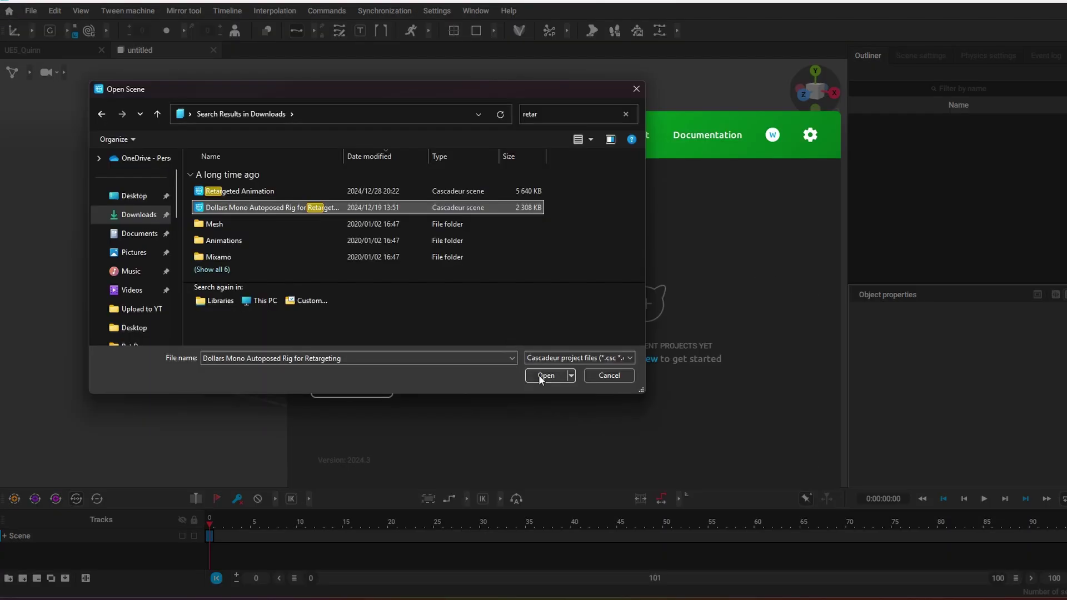
left_click(548, 374)
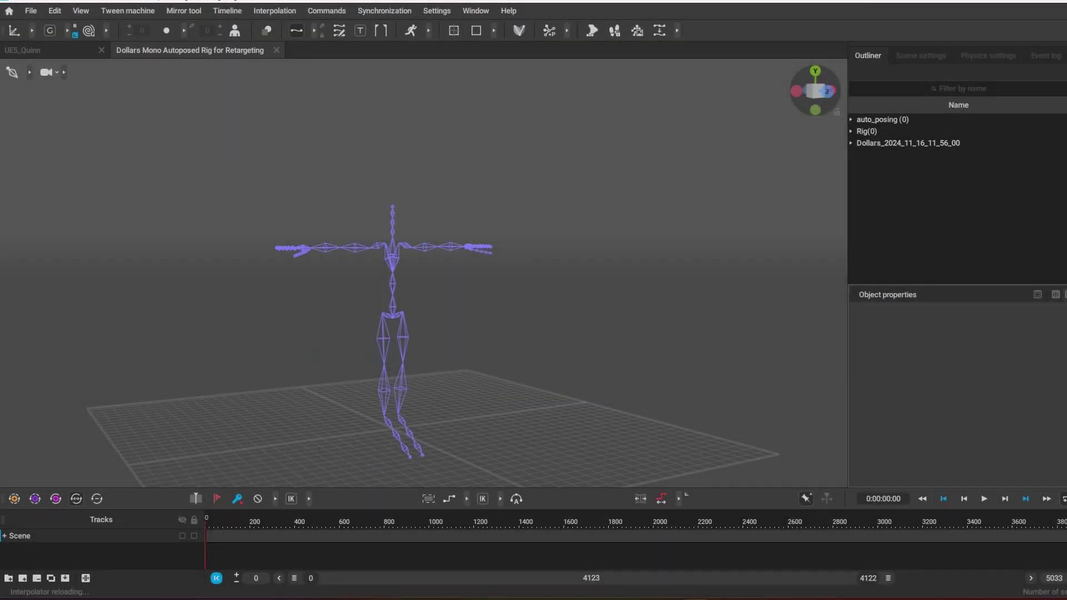
Create another new empty scene alongside the retargeting rig.
left_click(30, 11)
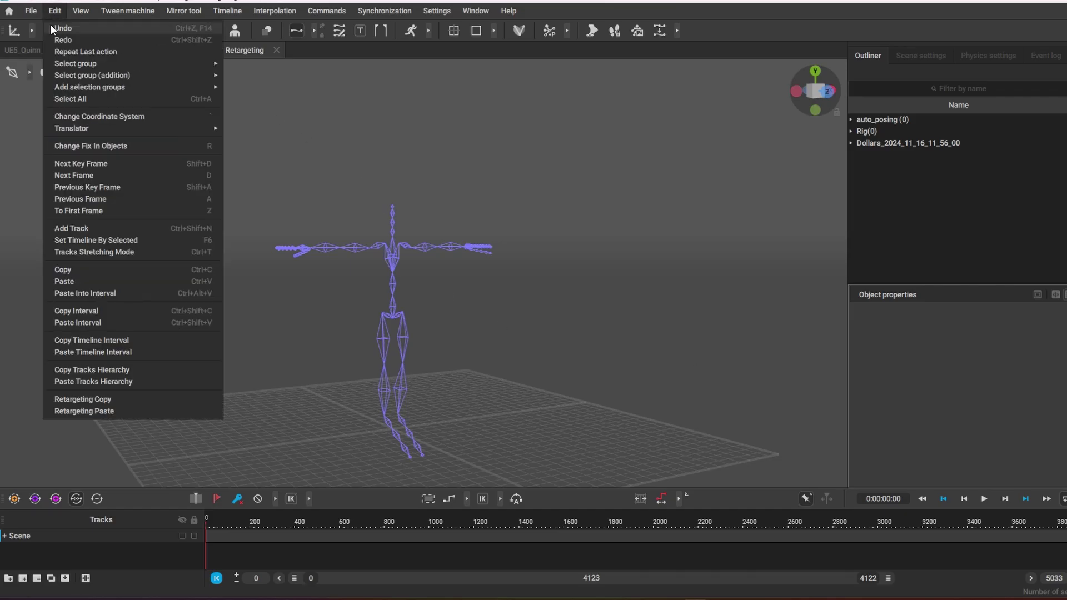
left_click(42, 29)
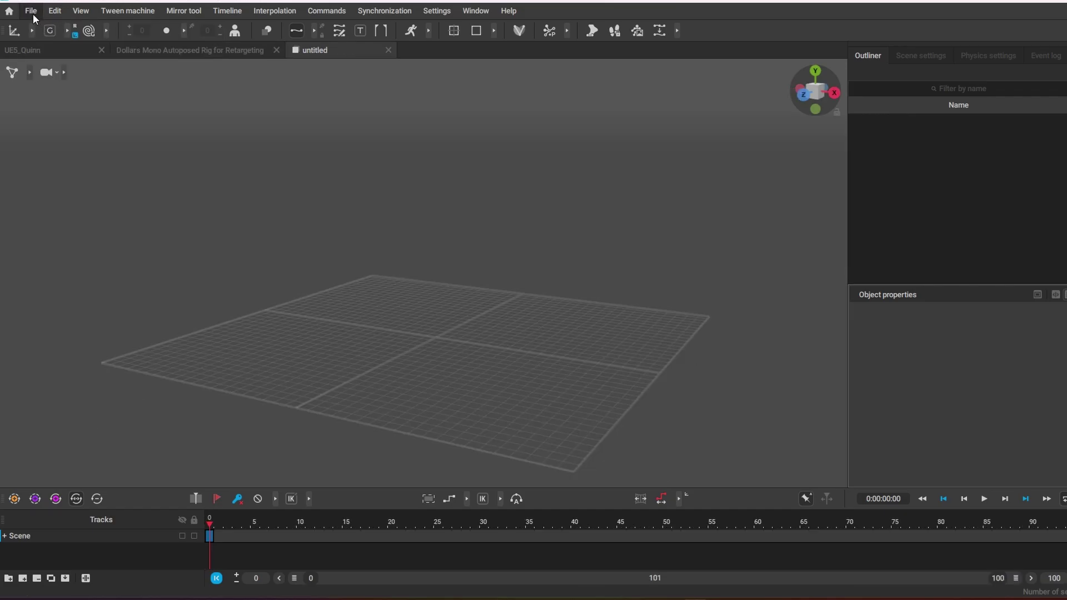
left_click(31, 11)
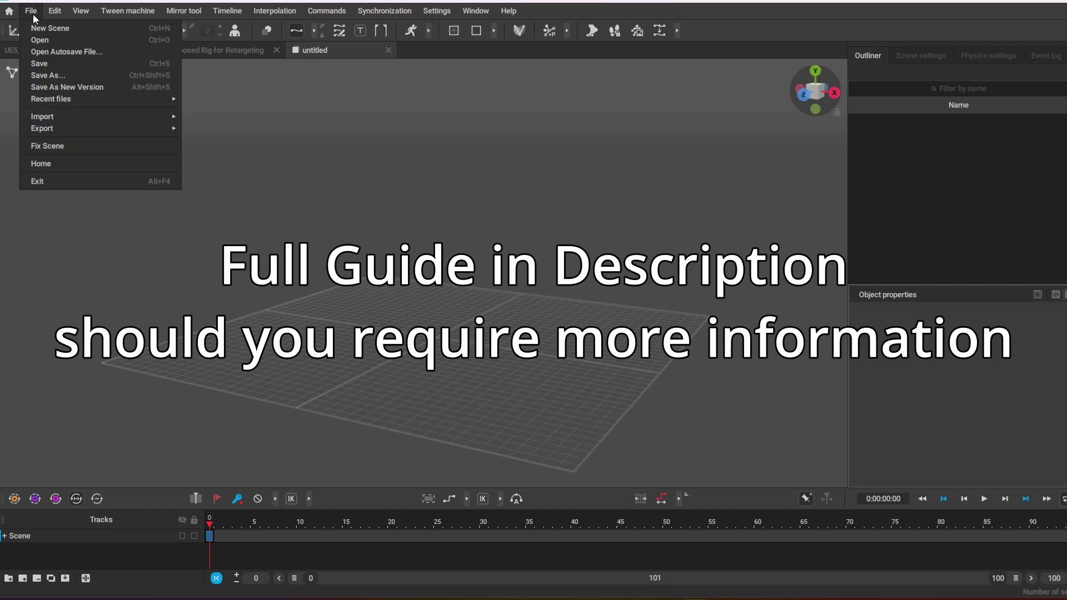
left_click(42, 40)
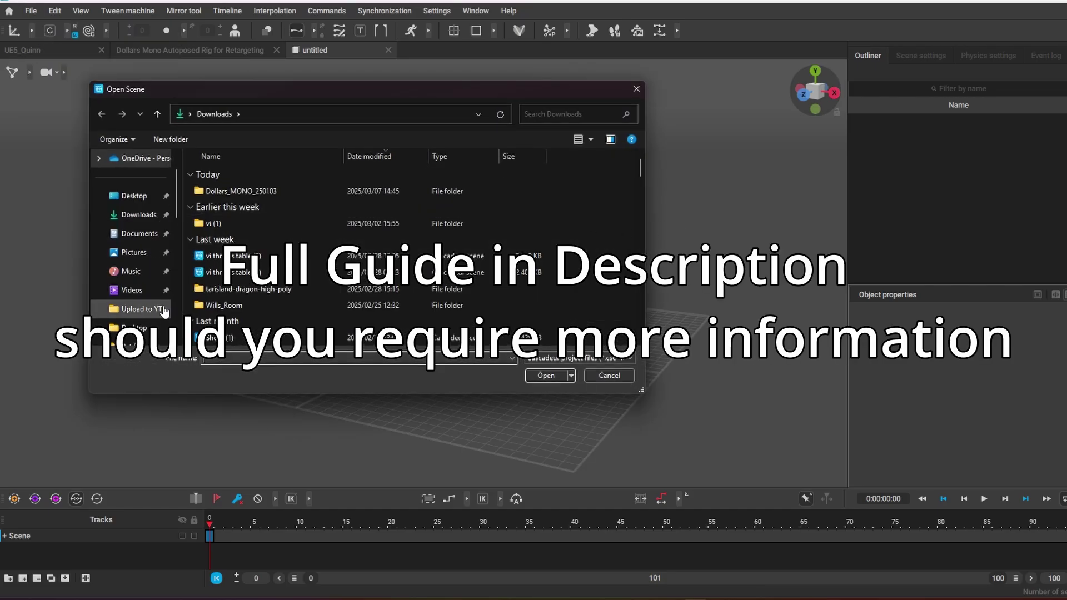
scroll(164, 312, "down", 3)
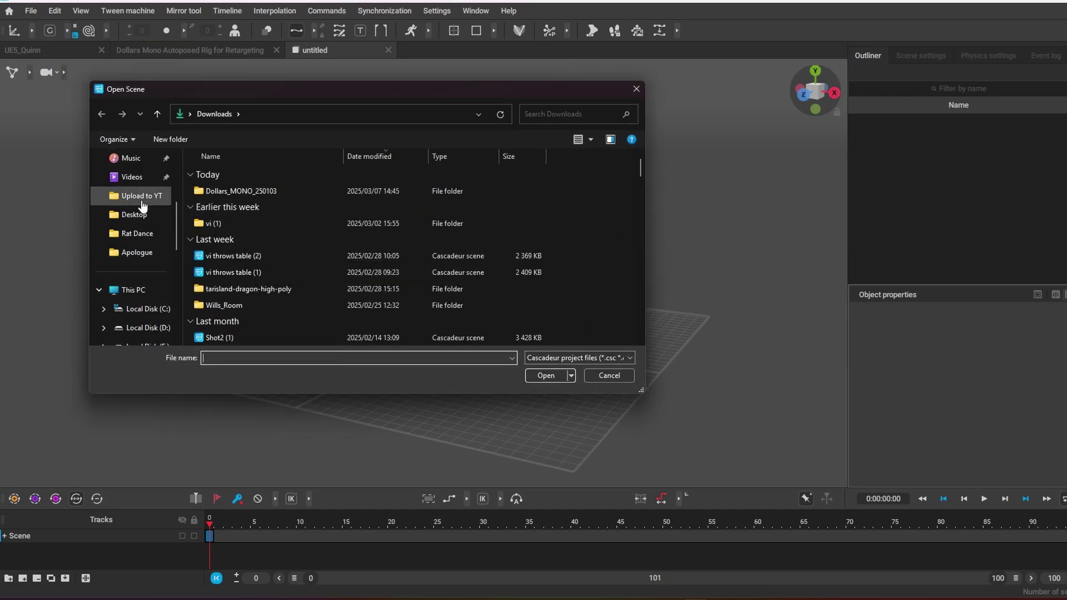
left_click(138, 252)
double_click(240, 221)
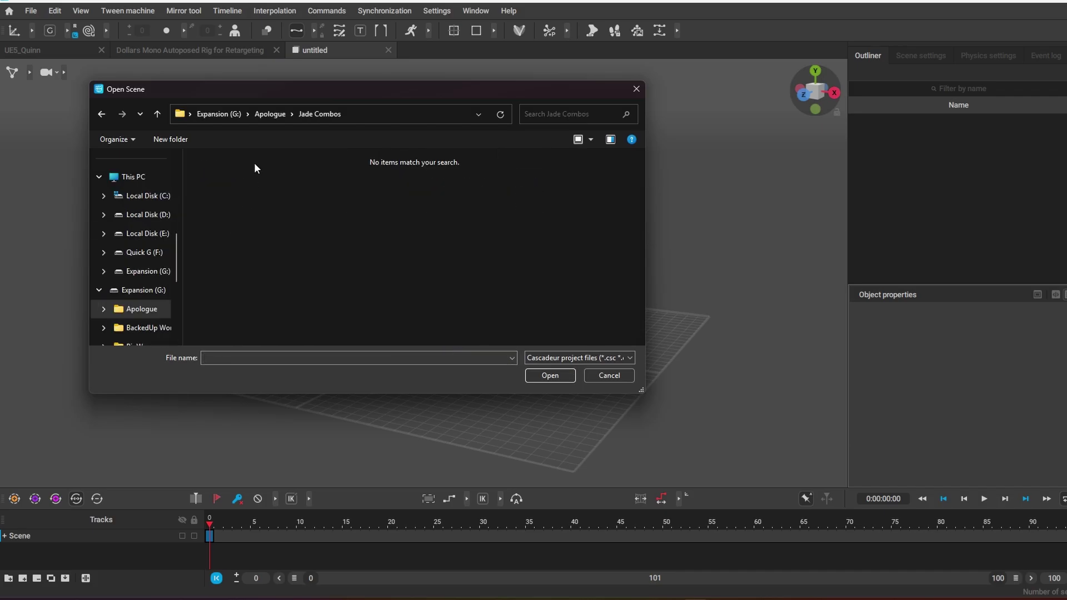
Import Raw Converted.fbx from the Apologue\Jade Combos folder into the empty scene and display its joints.
key("super+e")
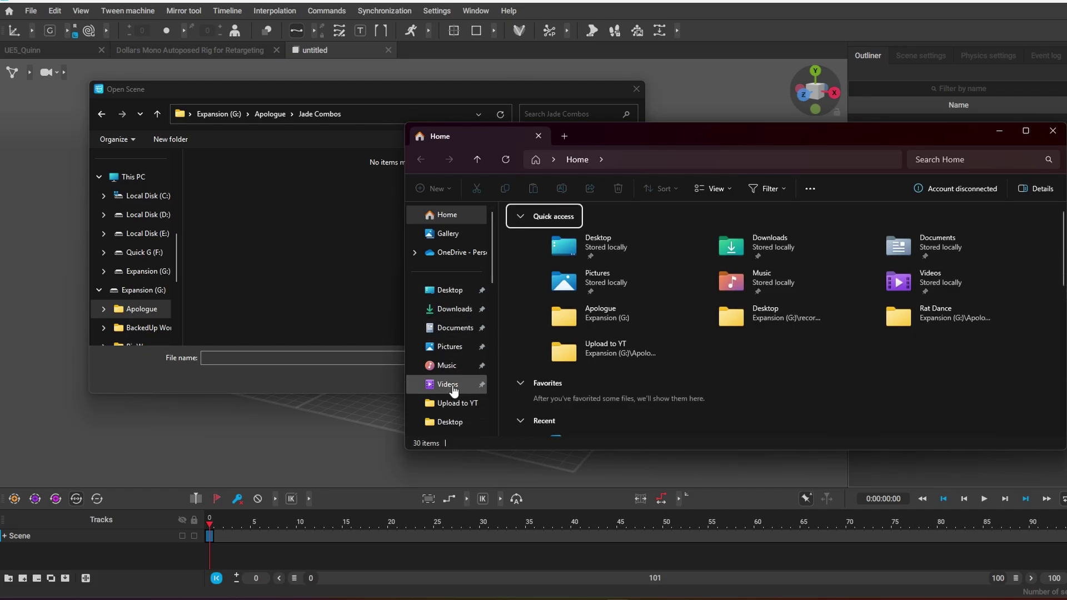
scroll(451, 388, "down", 3)
scroll(455, 387, "down", 2)
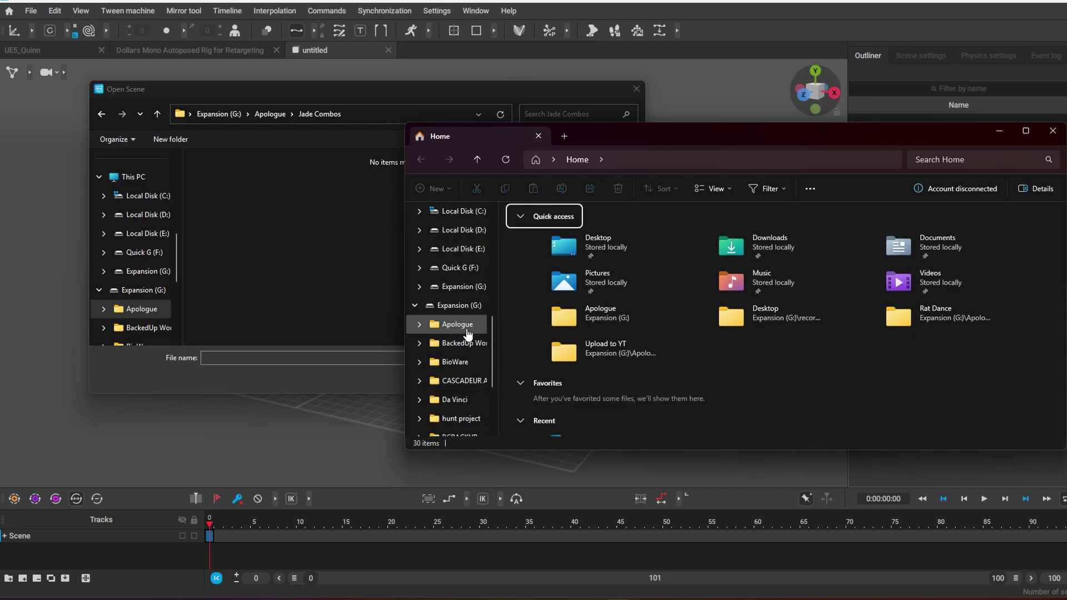
left_click(460, 326)
double_click(560, 325)
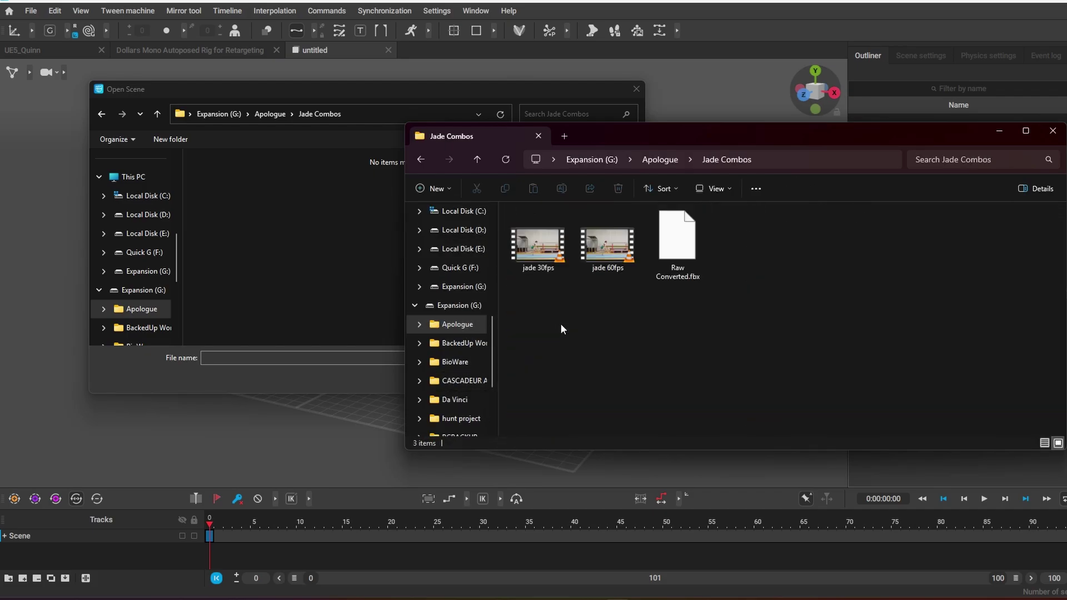
left_click(638, 89)
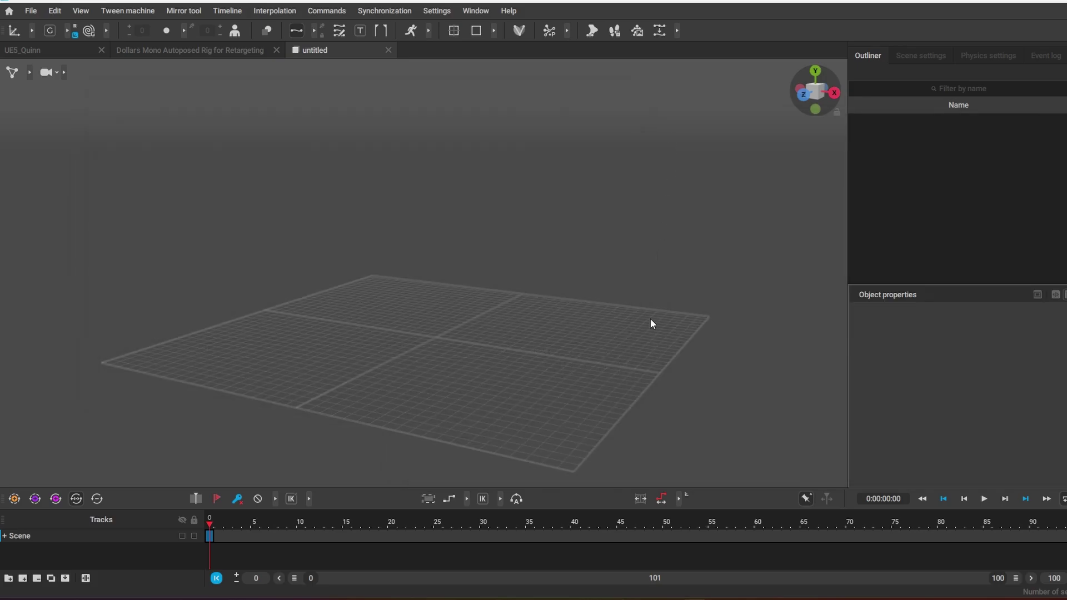
left_click(620, 597)
left_click_drag(677, 245, 235, 272)
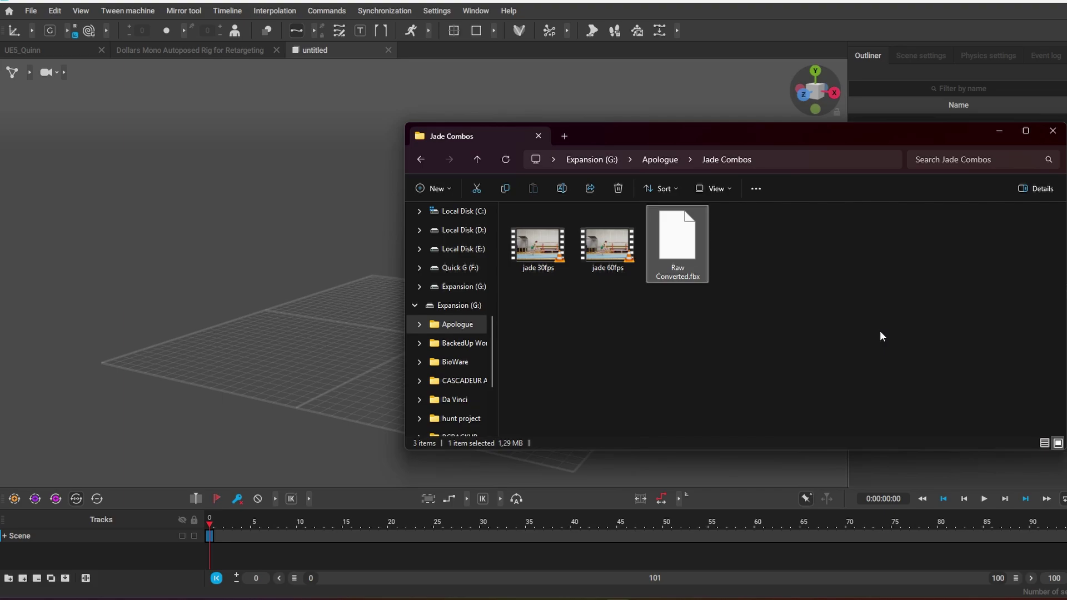
left_click(31, 73)
left_click(102, 73)
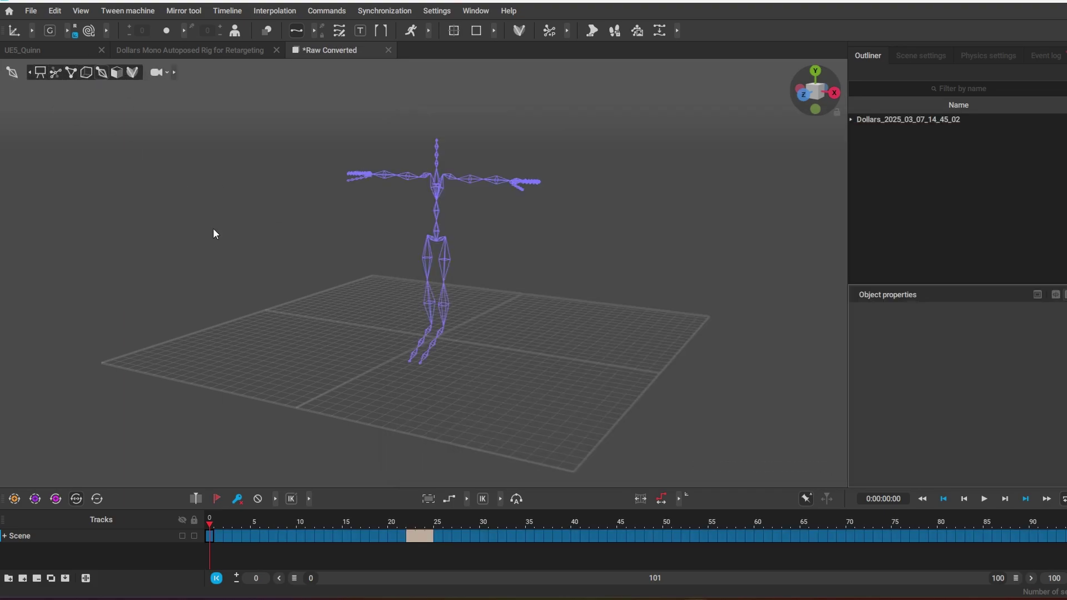
Delete the Scene track's keyframes between frame 0 and frame 25.
left_click_drag(280, 520, 166, 533)
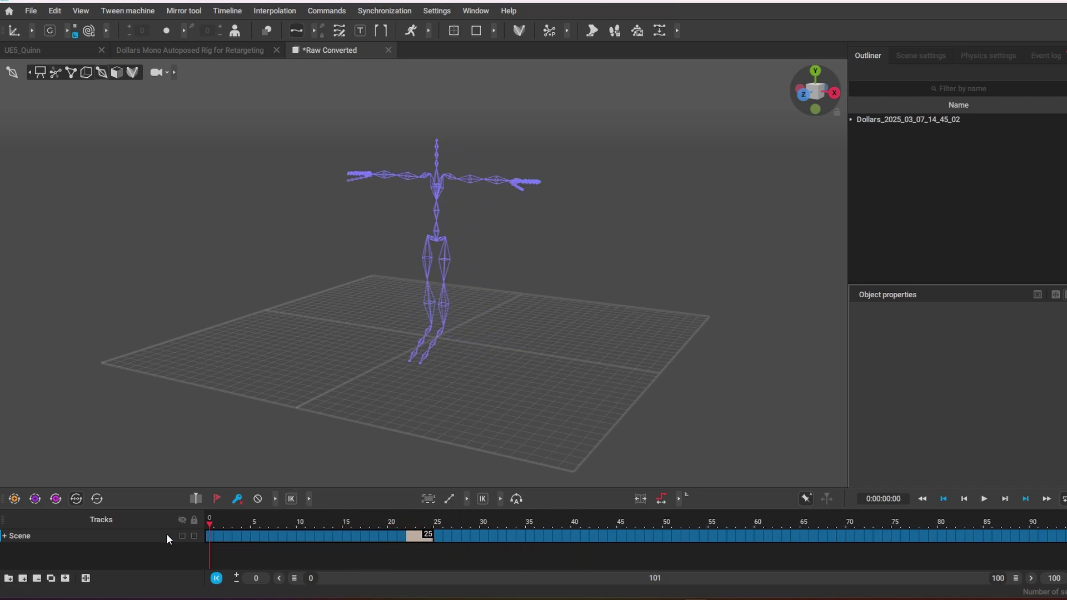
key("s")
key("Delete")
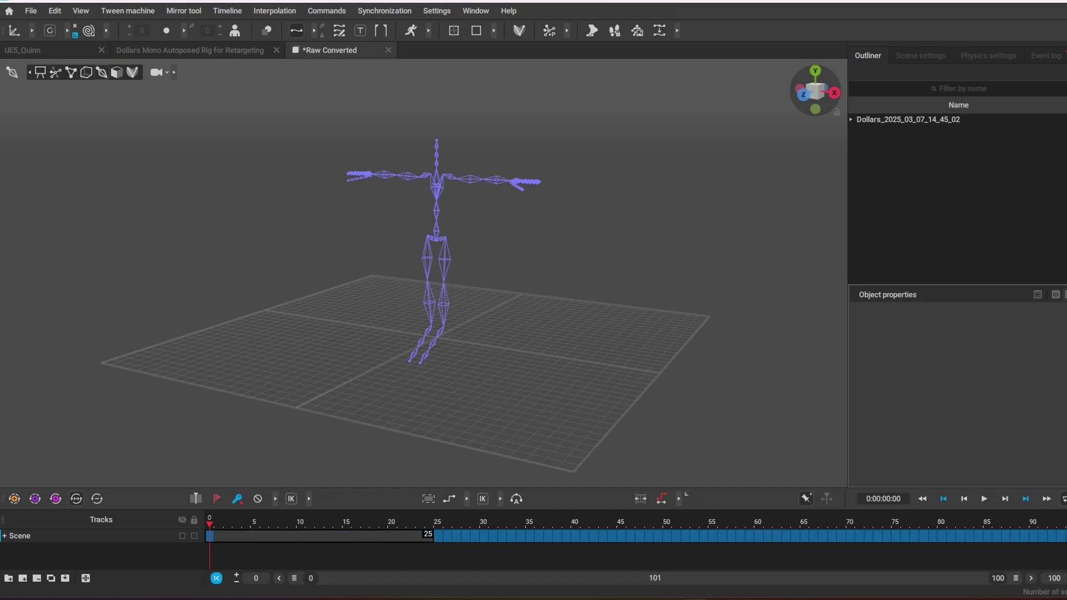
Set the timeline's last frame to 1000.
left_click(1065, 579)
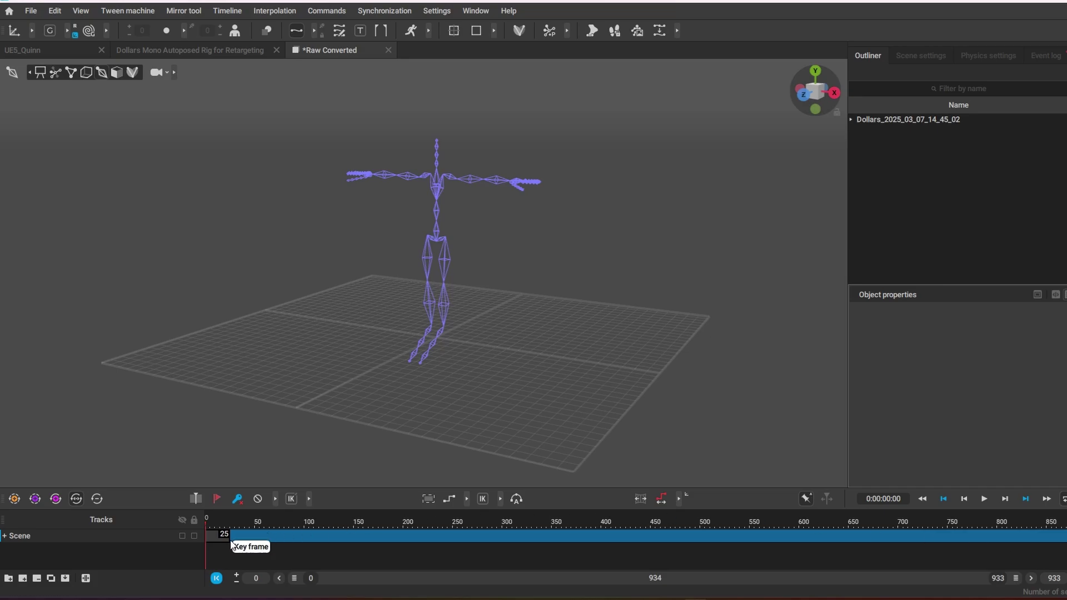
double_click(1057, 583)
type("100")
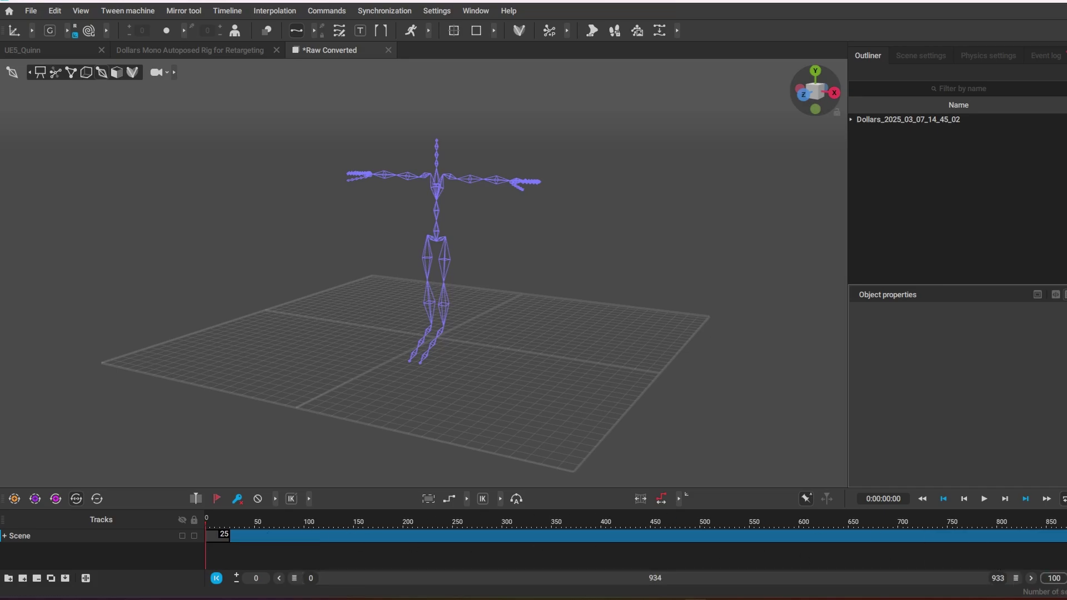
key("Return")
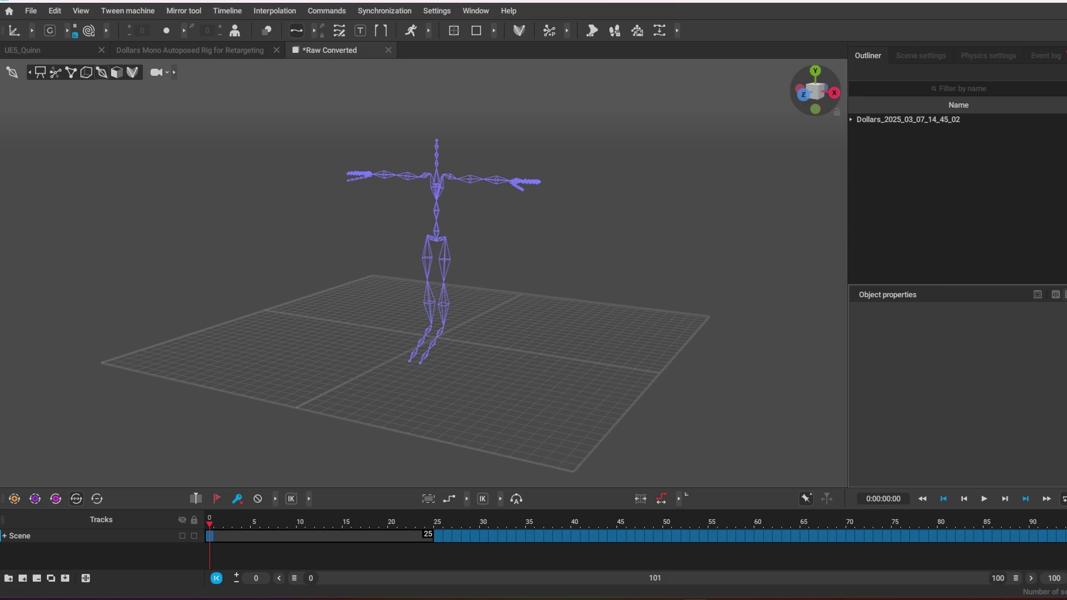
double_click(1056, 582)
type("1000")
key("Return")
Select the motion keyframes from frame 25 onward and shift them to start at frame 0.
left_click(438, 538)
scroll(438, 538, "down", 1)
scroll(480, 547, "up", 1)
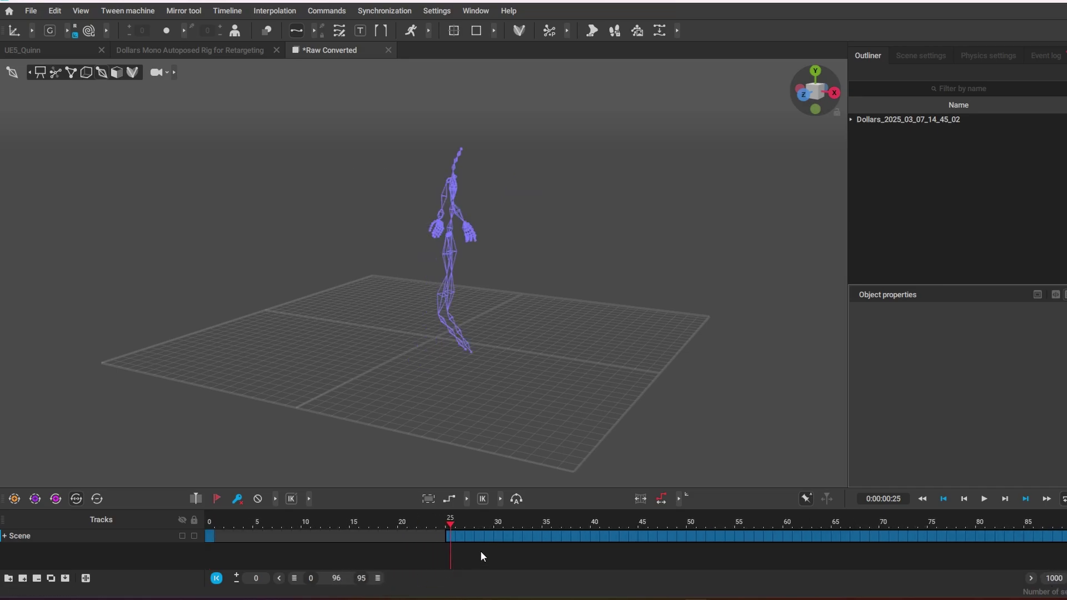
double_click(479, 538)
left_click_drag(478, 538, 60, 568)
scroll(501, 537, "down", 8)
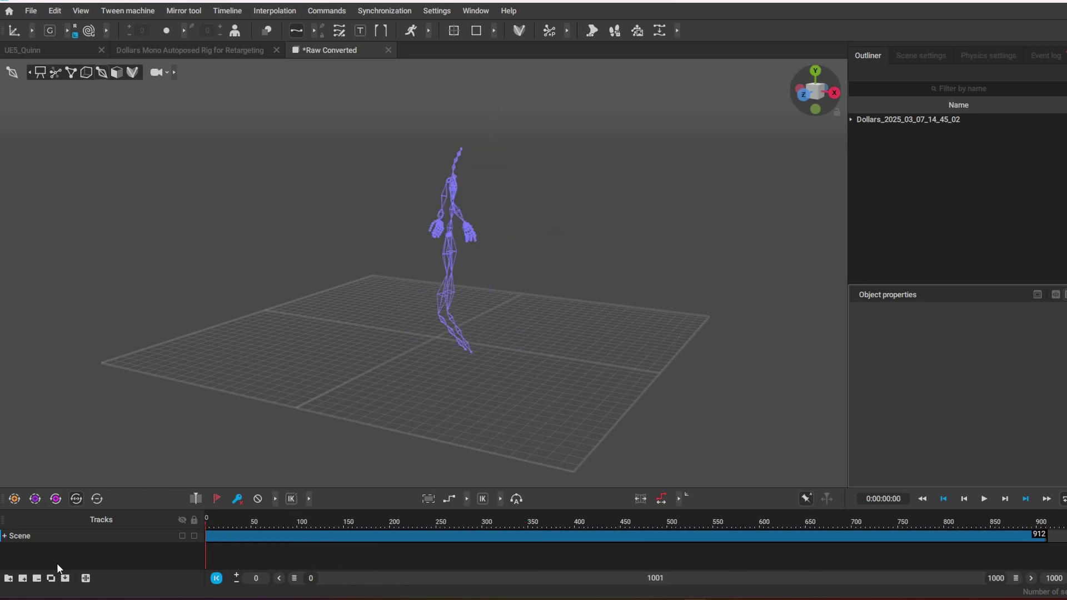
Select the entire imported skeleton and copy its animation interval.
left_click_drag(261, 113, 697, 390)
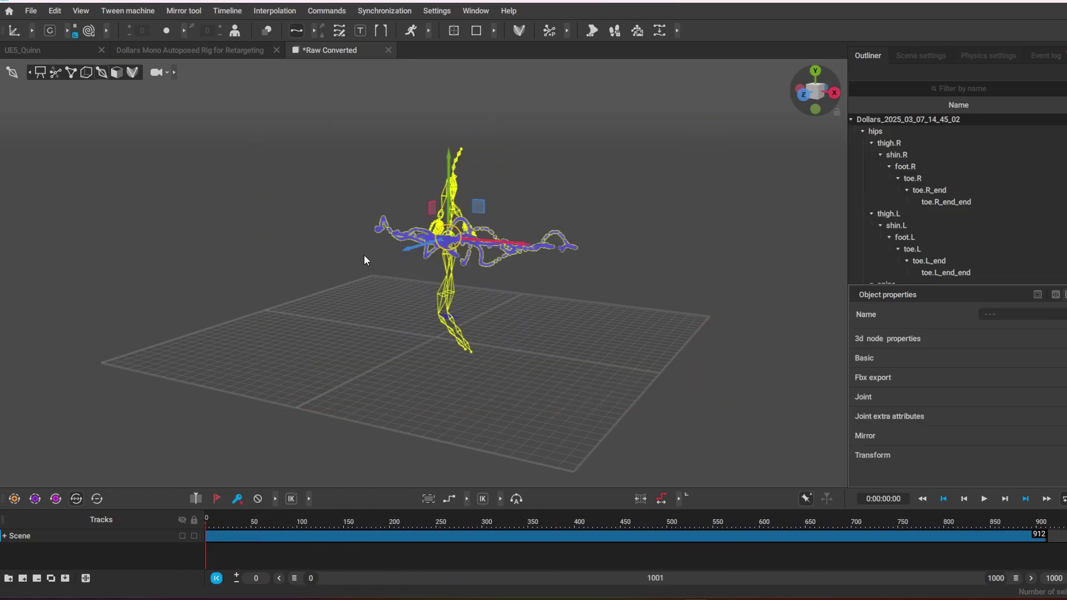
key("ctrl+c")
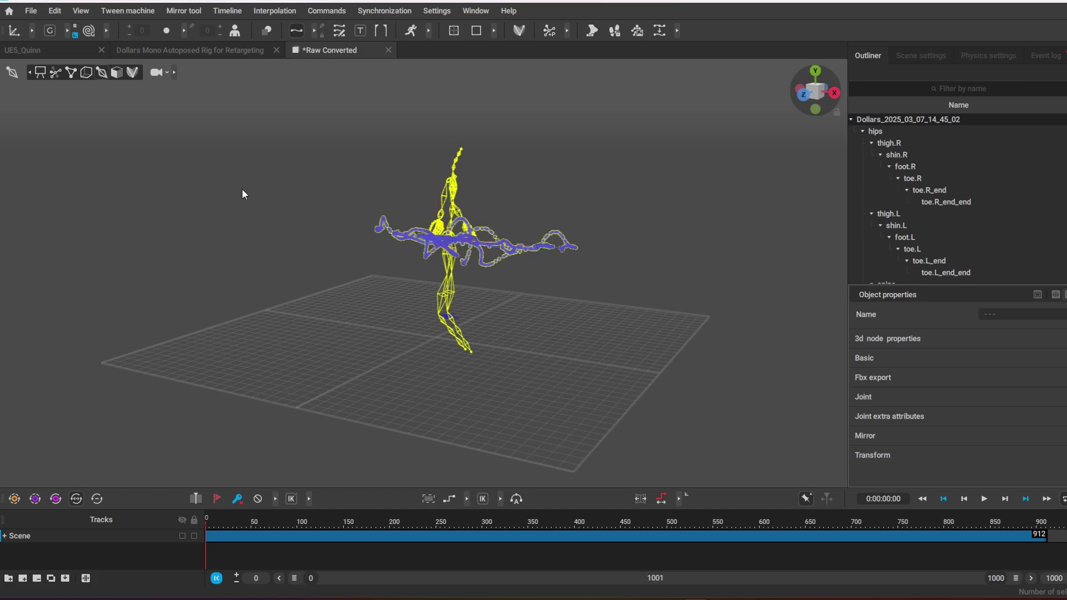
left_click(54, 11)
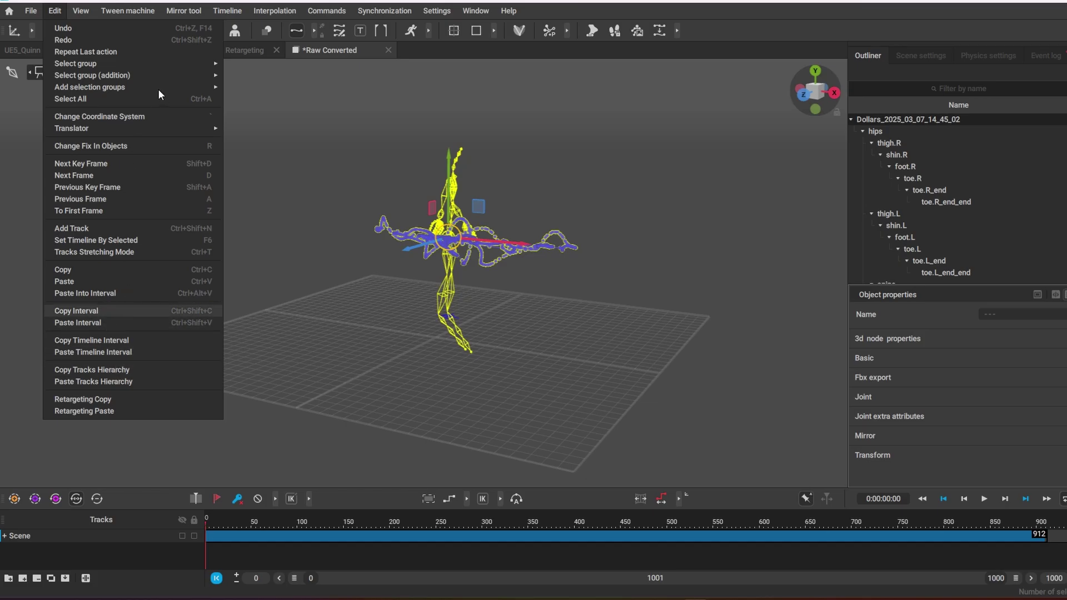
key("Escape")
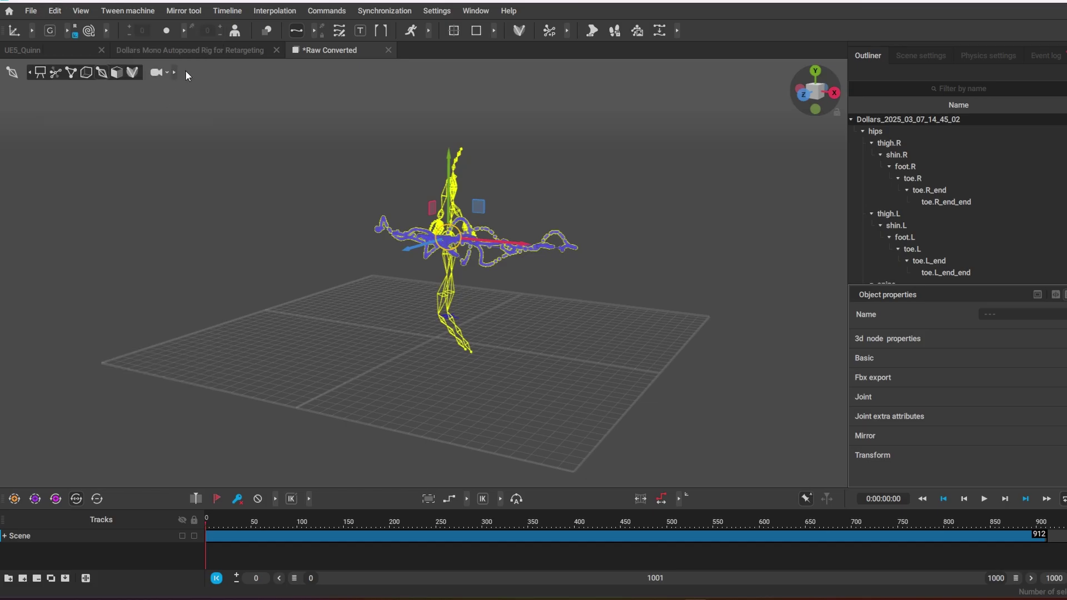
Paste the copied animation interval onto the skeleton in the Dollars Mono Autoposed Rig for Retargeting scene.
left_click(204, 48)
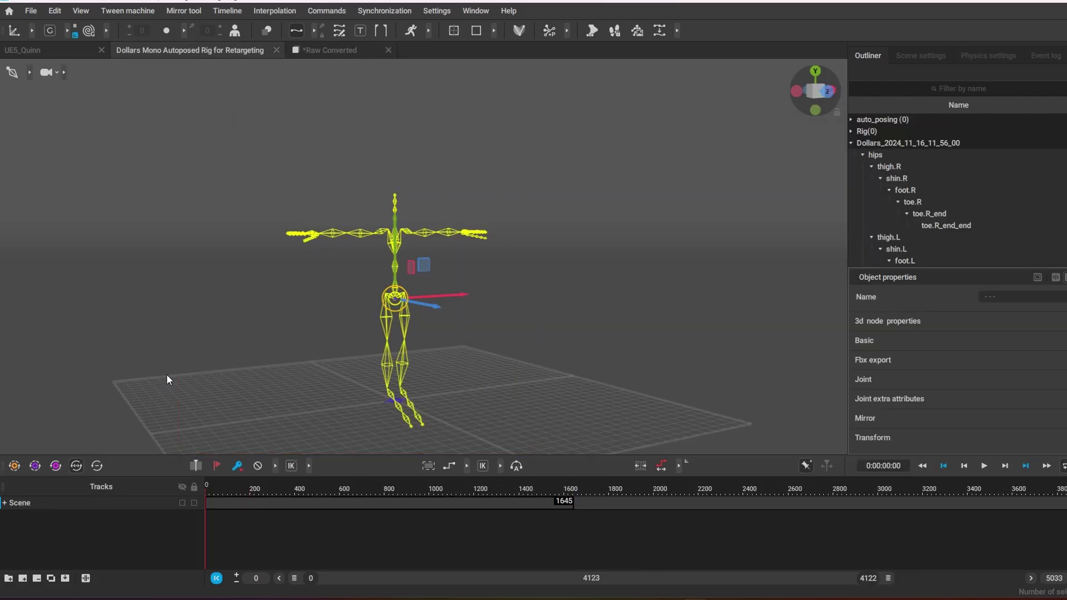
left_click(54, 10)
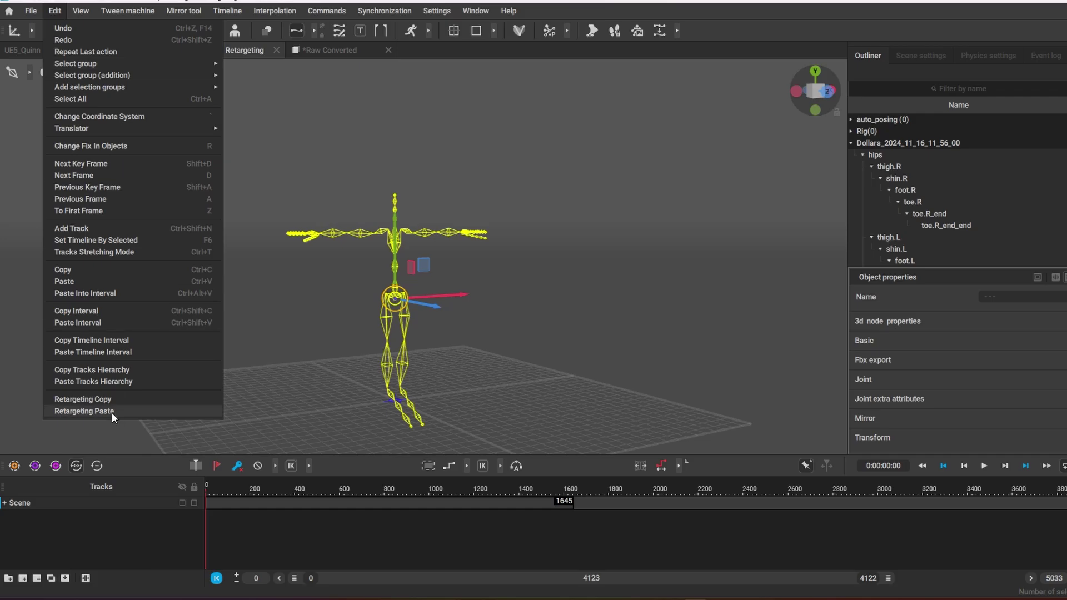
left_click(111, 411)
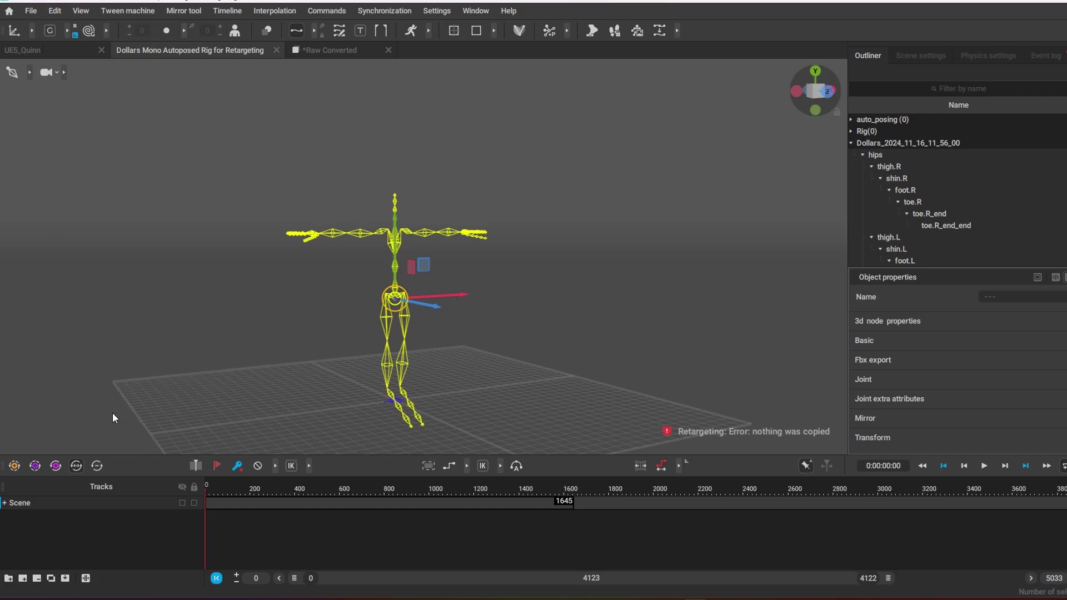
left_click(55, 11)
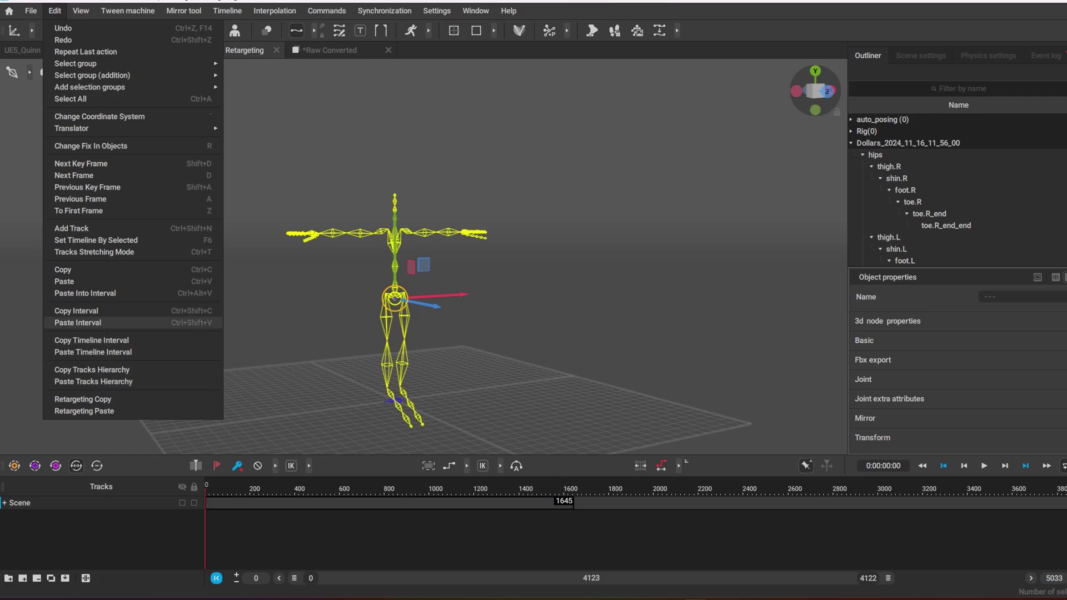
left_click(77, 322)
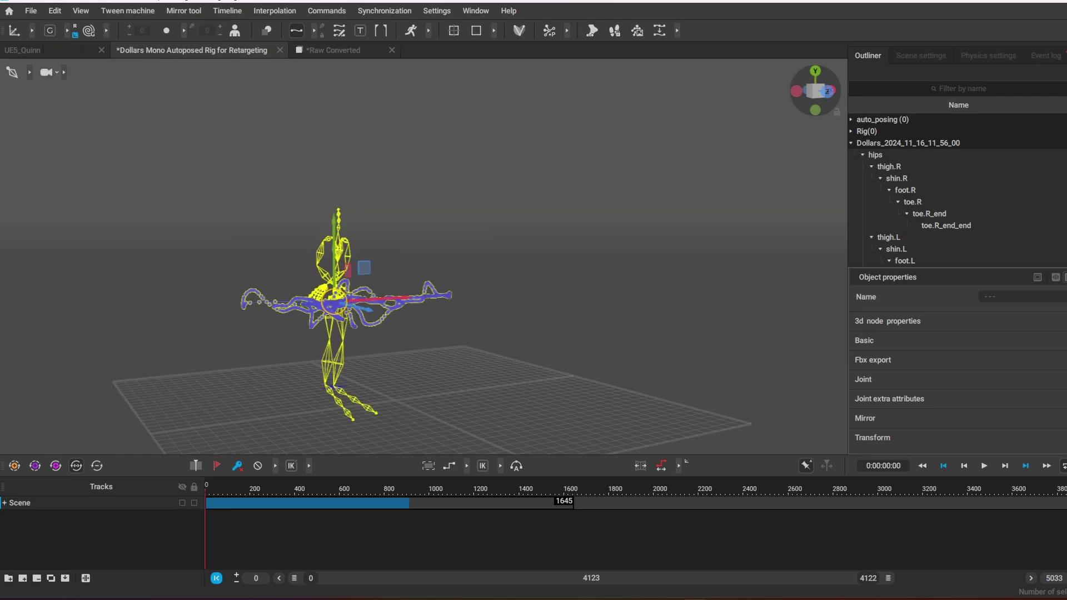
Check the pasted motion on the autoposed rig and shorten the visible timeline range to end at frame 2094.
left_click(455, 437)
left_click_drag(330, 488, 79, 514)
left_click(426, 506)
left_click_drag(419, 508, 122, 516)
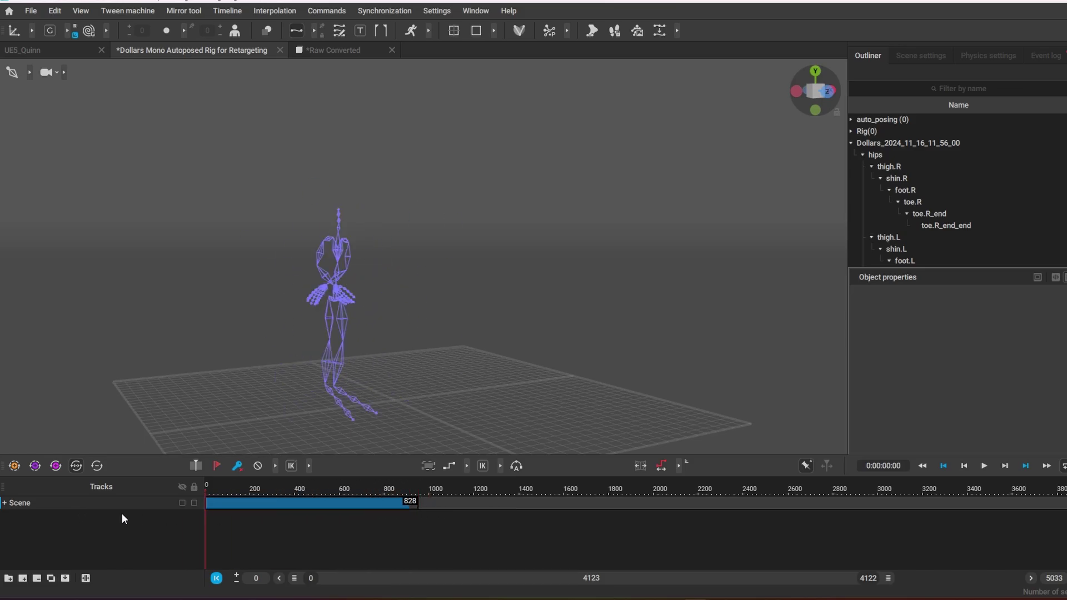
left_click_drag(888, 579, 604, 598)
Show the autoposed rig's box controllers, select all of them and run Retargeting Copy.
left_click(321, 51)
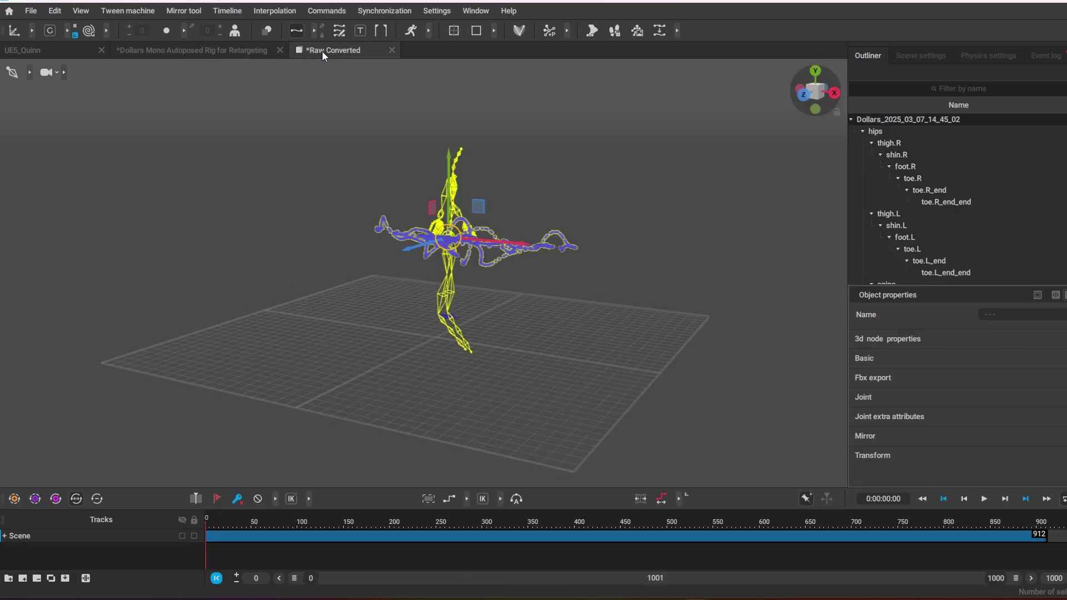
left_click(234, 51)
left_click_drag(165, 181, 557, 443)
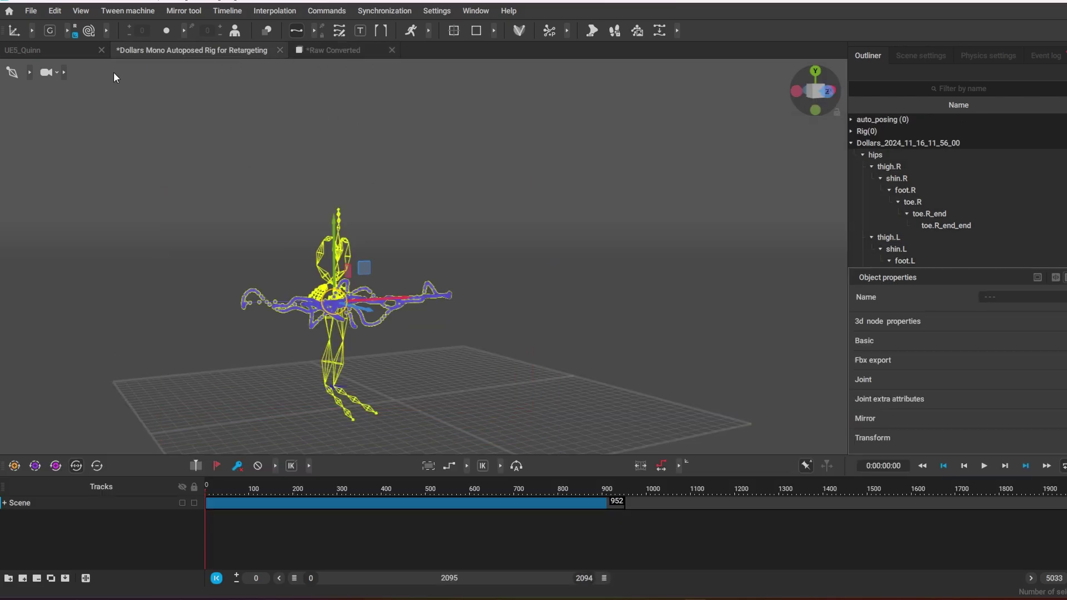
left_click(30, 72)
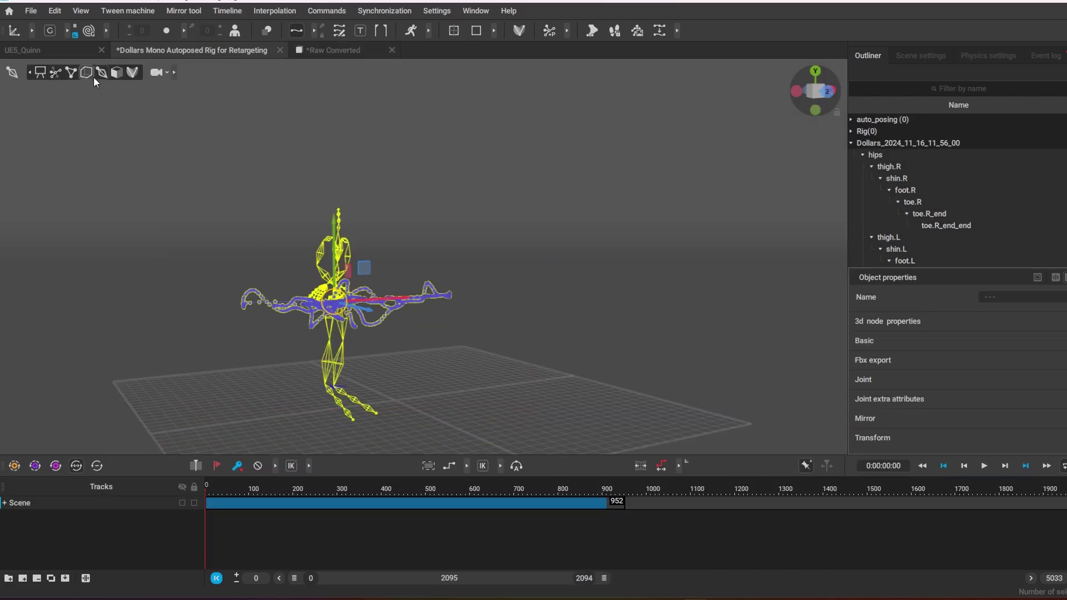
left_click(86, 73)
left_click_drag(171, 149, 529, 443)
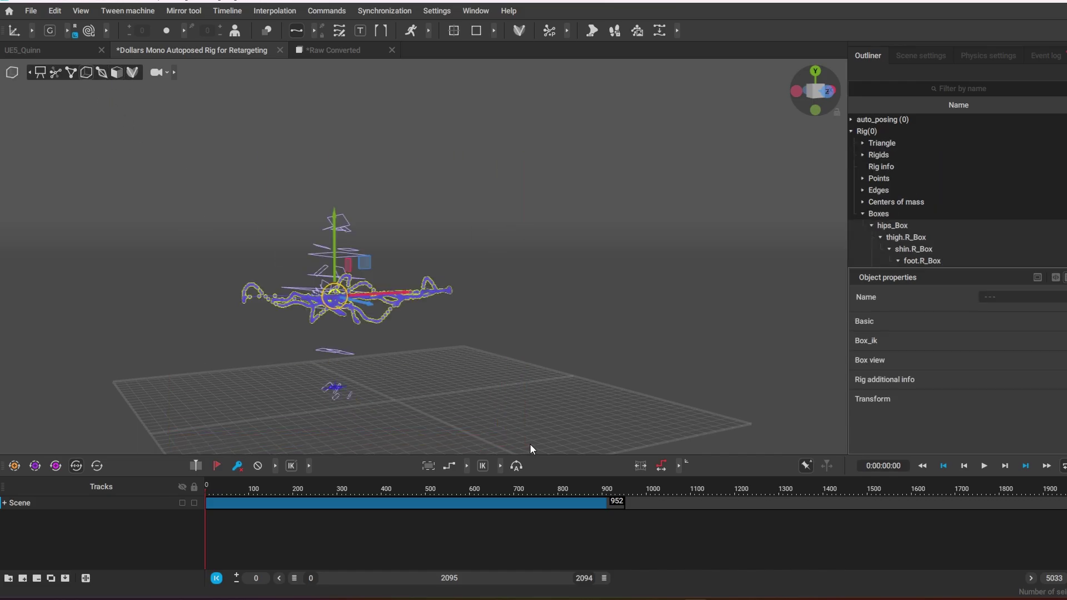
left_click(55, 11)
left_click(83, 398)
Display the box controllers on Quinn in the UE5_Quinn scene.
left_click(69, 52)
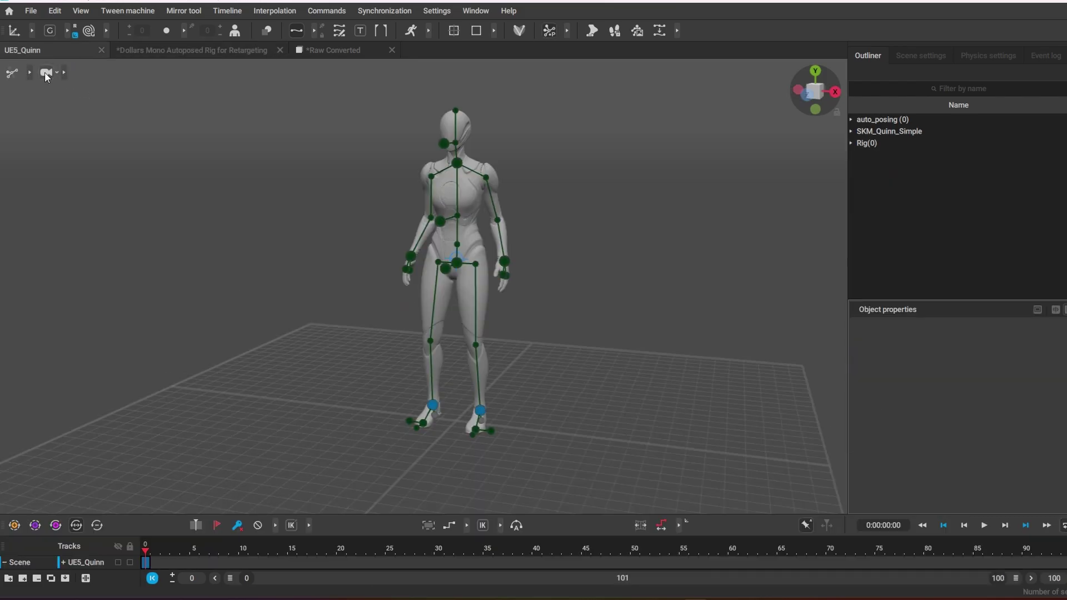
left_click(90, 74)
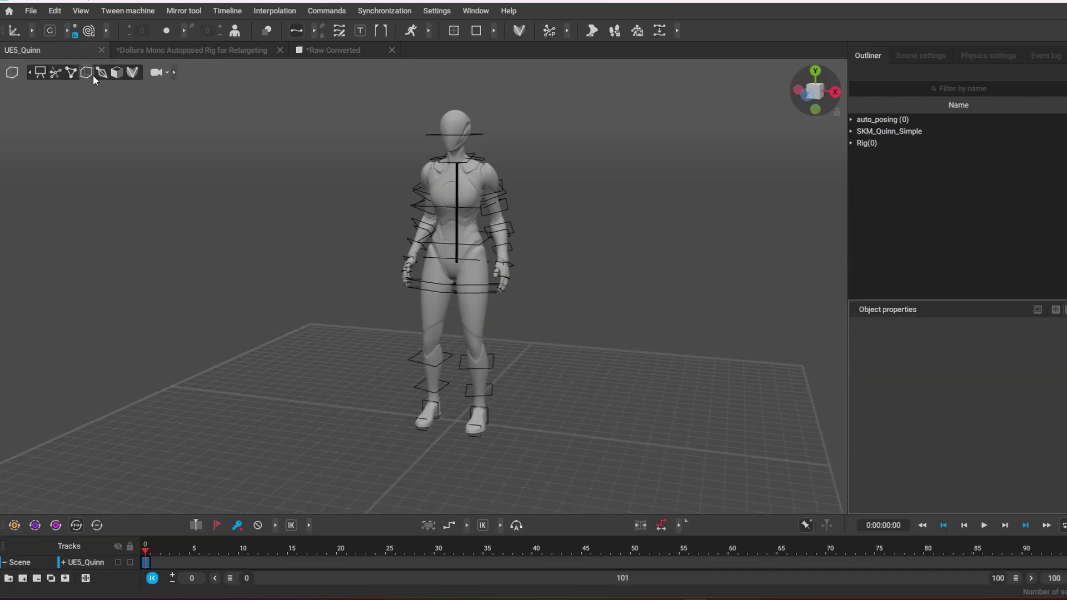
left_click_drag(676, 496, 763, 514)
In the autoposed rig scene, select every box controller in box mode and copy the motion with Retargeting Copy.
left_click(148, 51)
left_click(87, 75)
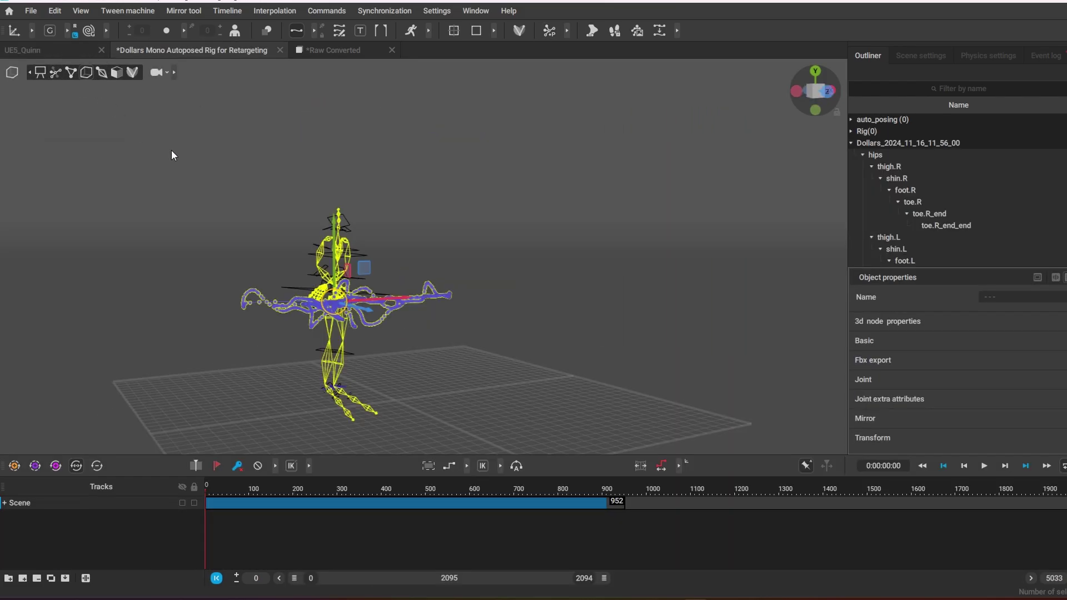
left_click_drag(167, 149, 529, 444)
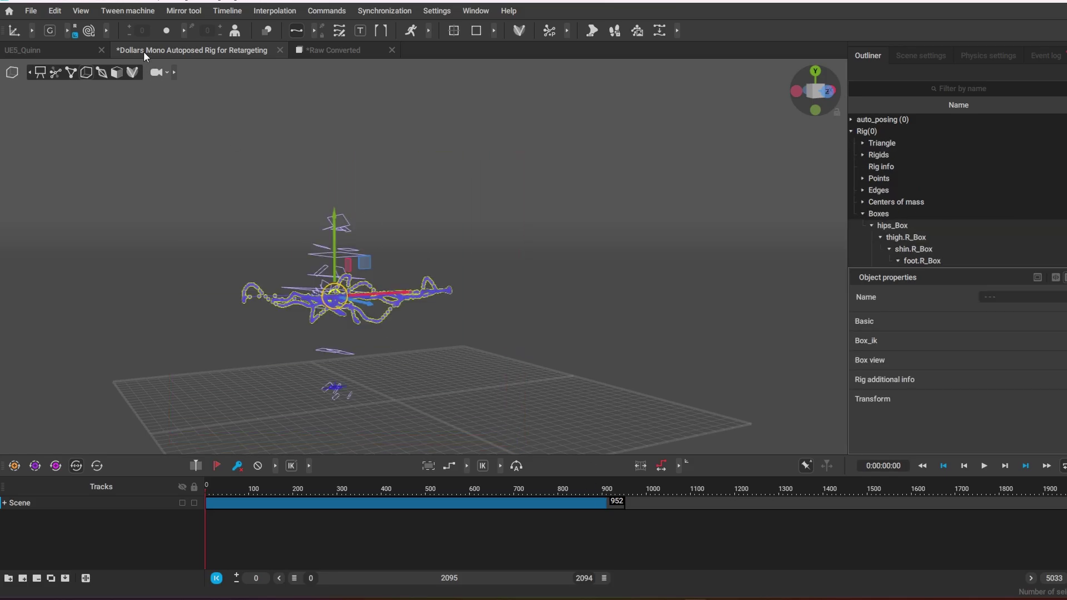
left_click(54, 11)
left_click(89, 399)
Select all of Quinn's box controllers in the UE5_Quinn scene and extend its timeline and visible range to frame 1000.
left_click(69, 51)
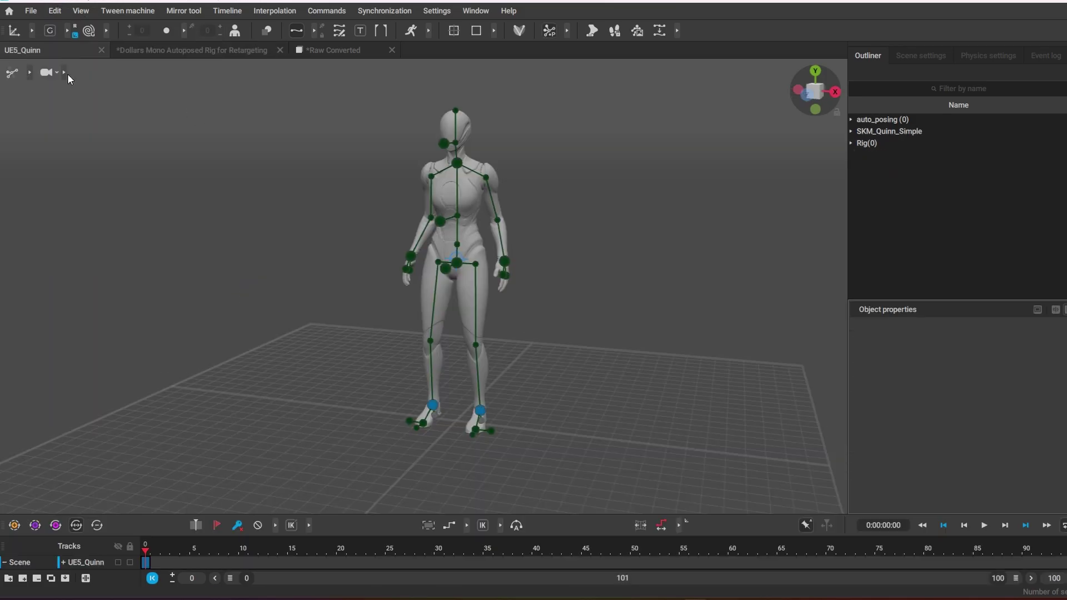
left_click_drag(597, 444, 764, 517)
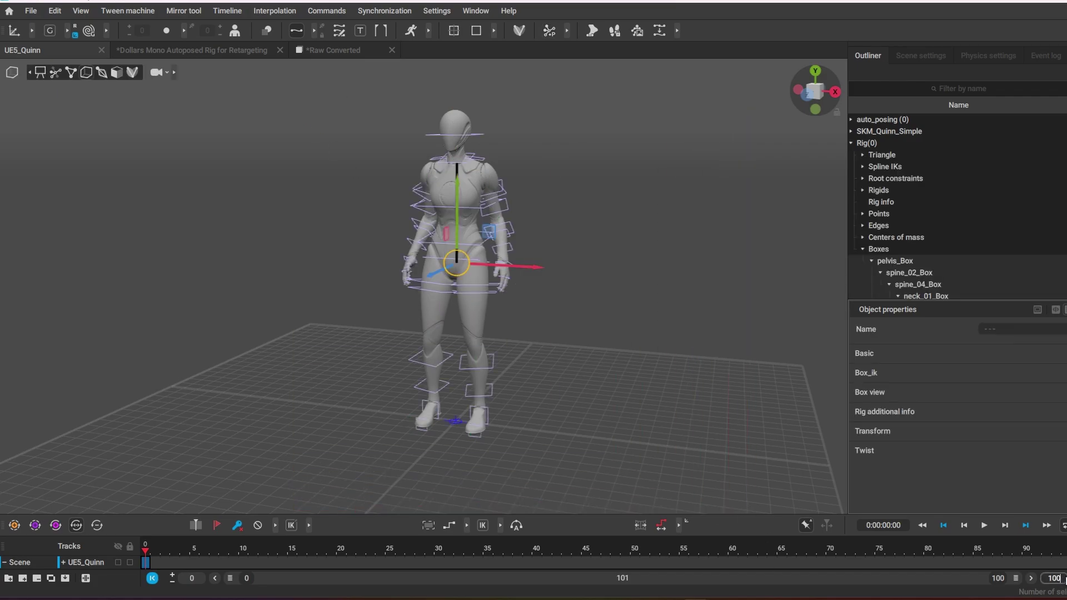
key("Return")
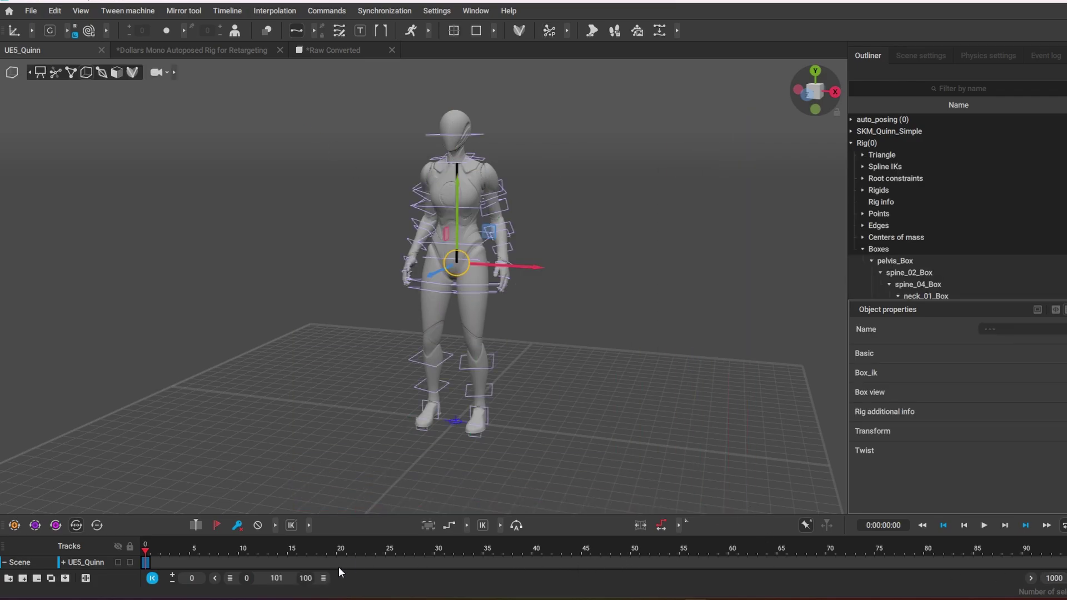
left_click_drag(324, 579, 1015, 578)
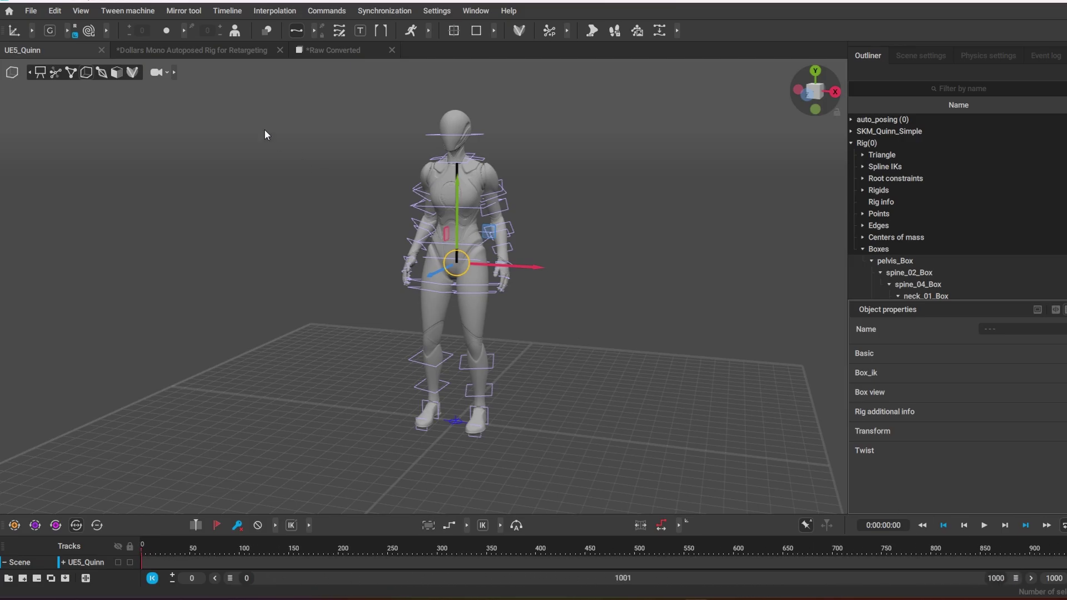
Apply Retargeting Paste to Quinn across the full timeline interval and scrub through the retargeted motion.
left_click_drag(1049, 561, 147, 564)
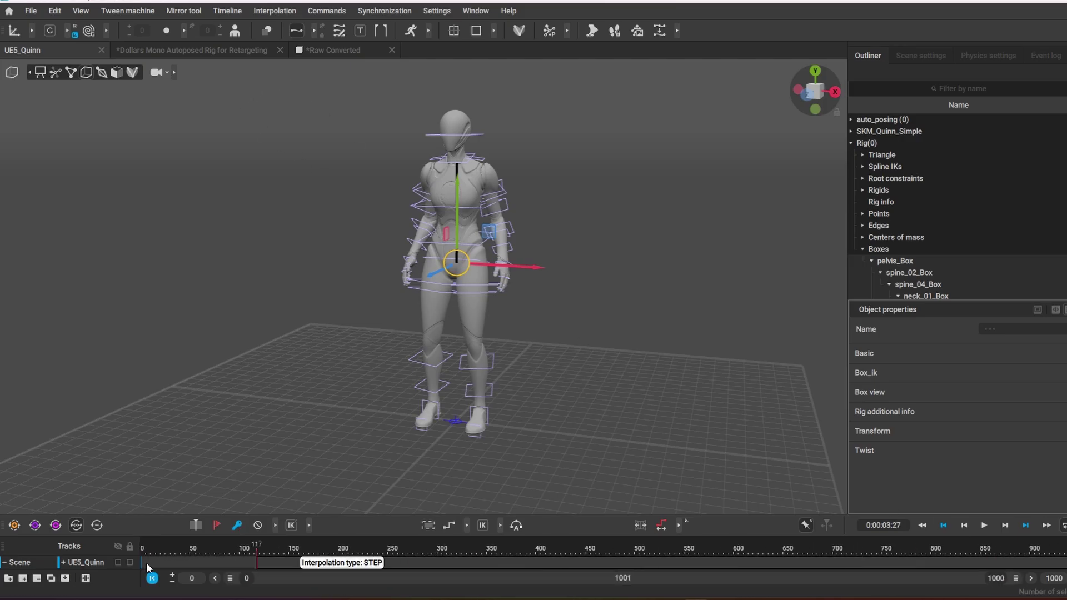
left_click(55, 11)
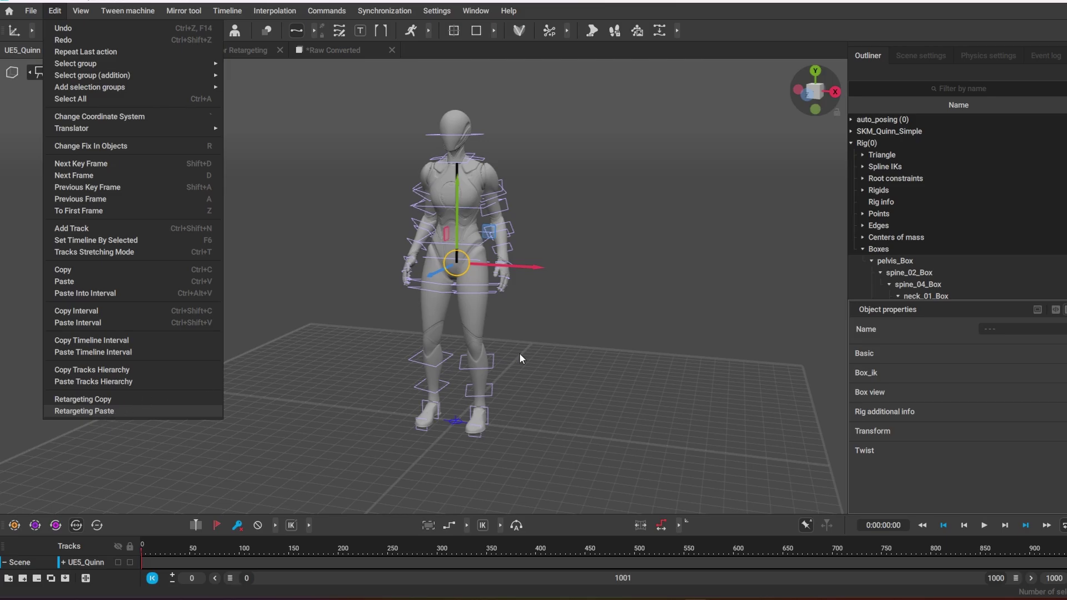
key("Return")
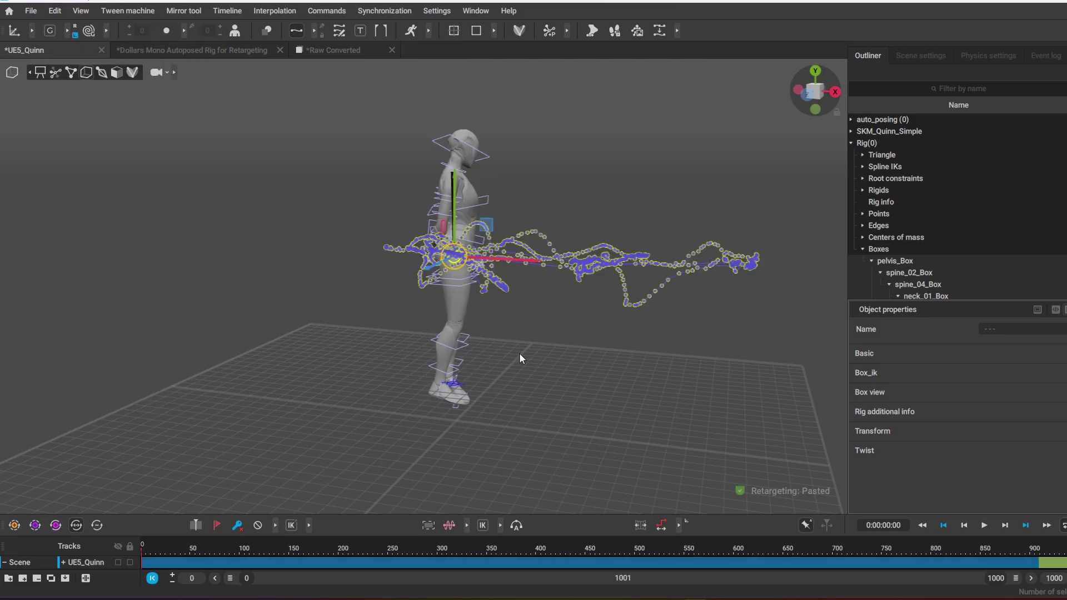
left_click(333, 360)
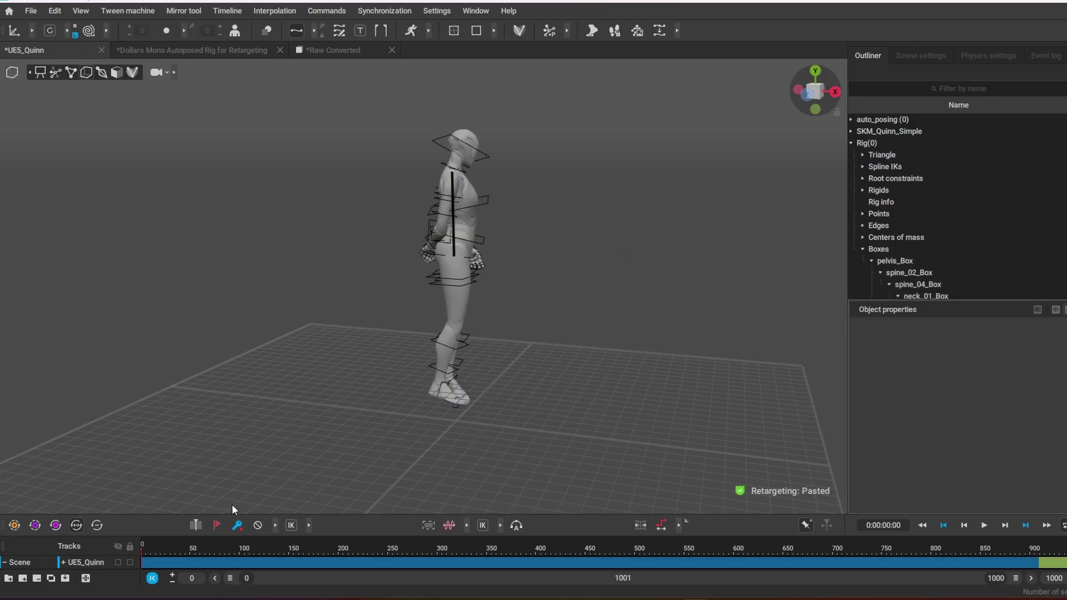
left_click(192, 549)
left_click_drag(189, 547, 554, 597)
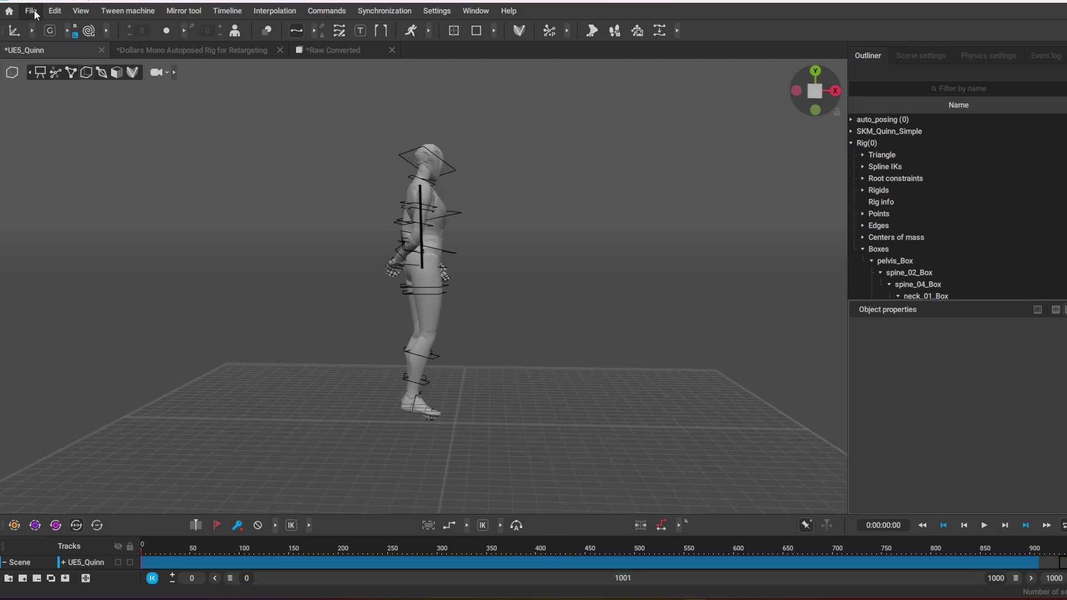
Import the jade 30fps video from the Jade Combos folder as a reference video on a new plane.
left_click(31, 11)
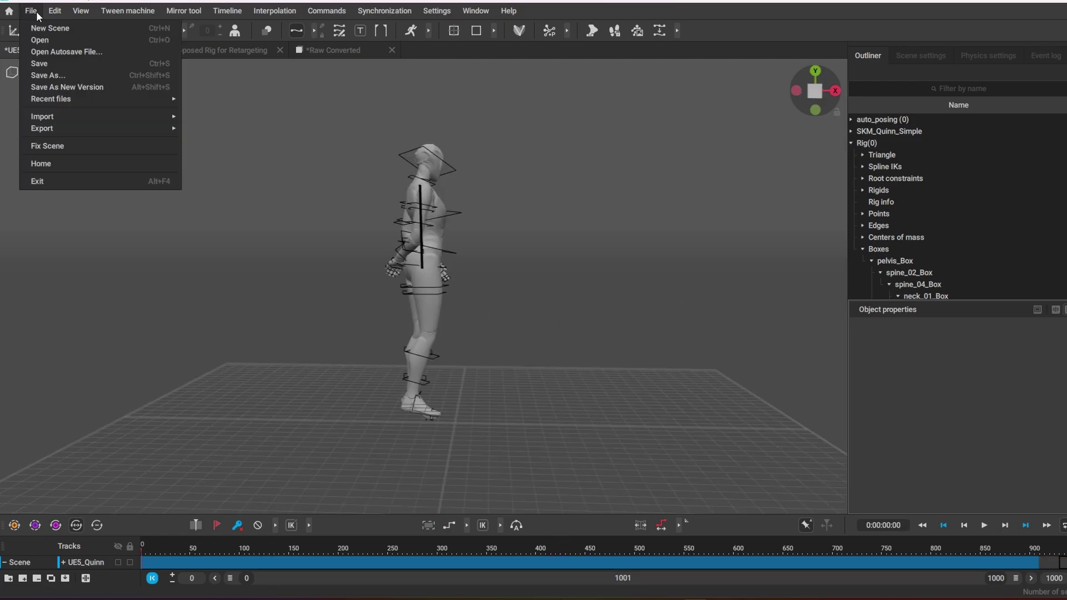
mouse_move(84, 117)
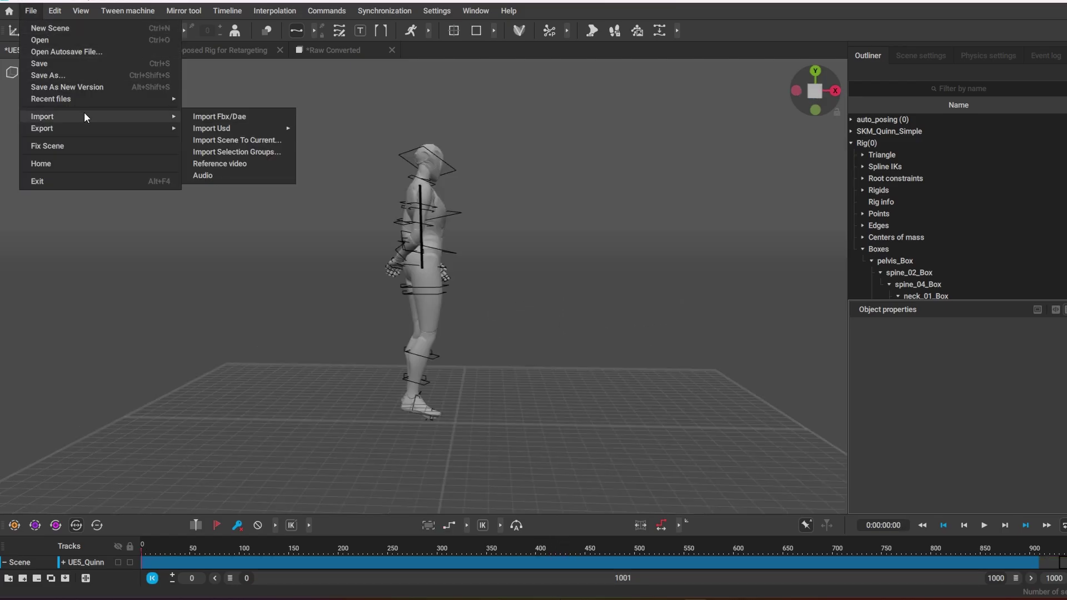
left_click(260, 164)
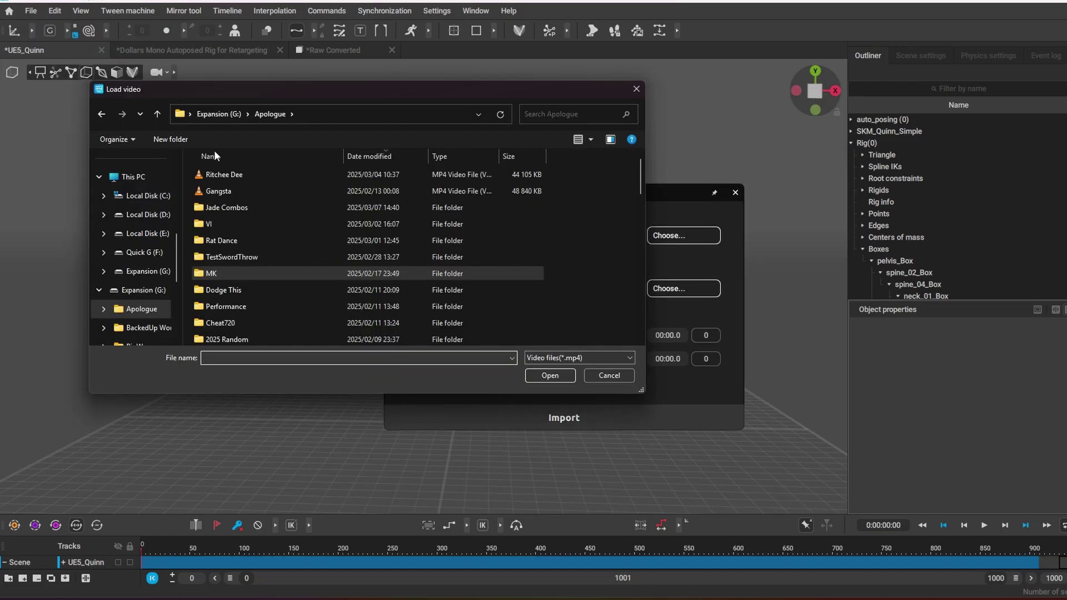
left_click(231, 209)
double_click(231, 209)
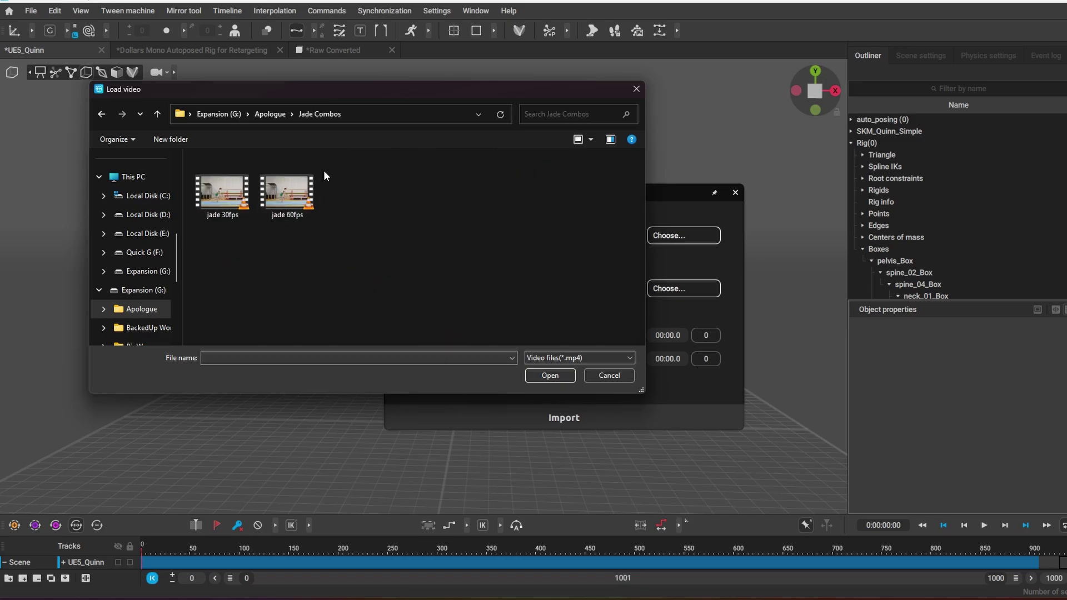
left_click(566, 380)
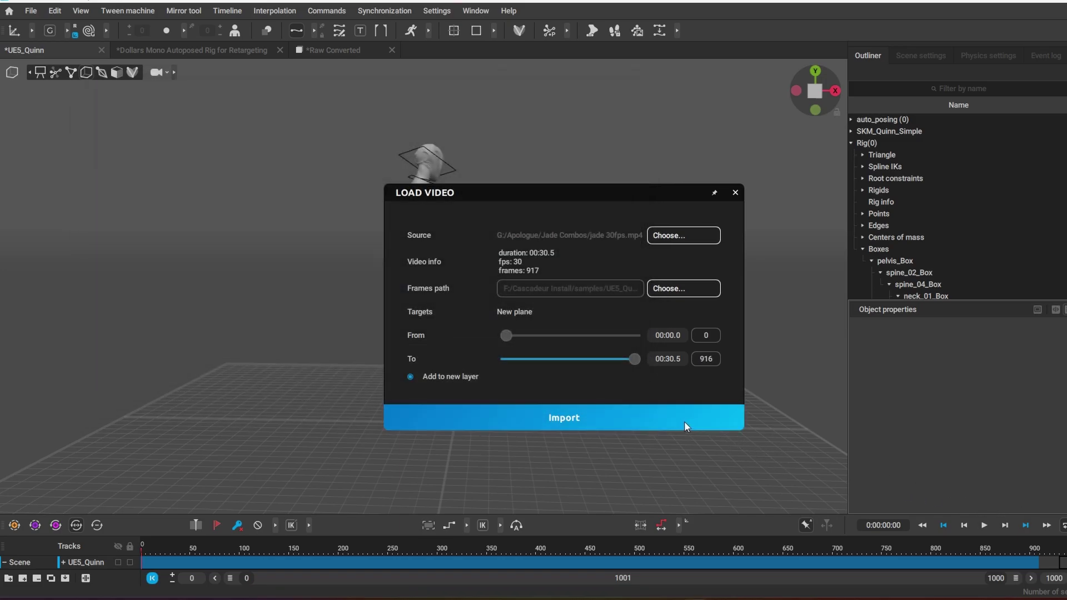
left_click(686, 421)
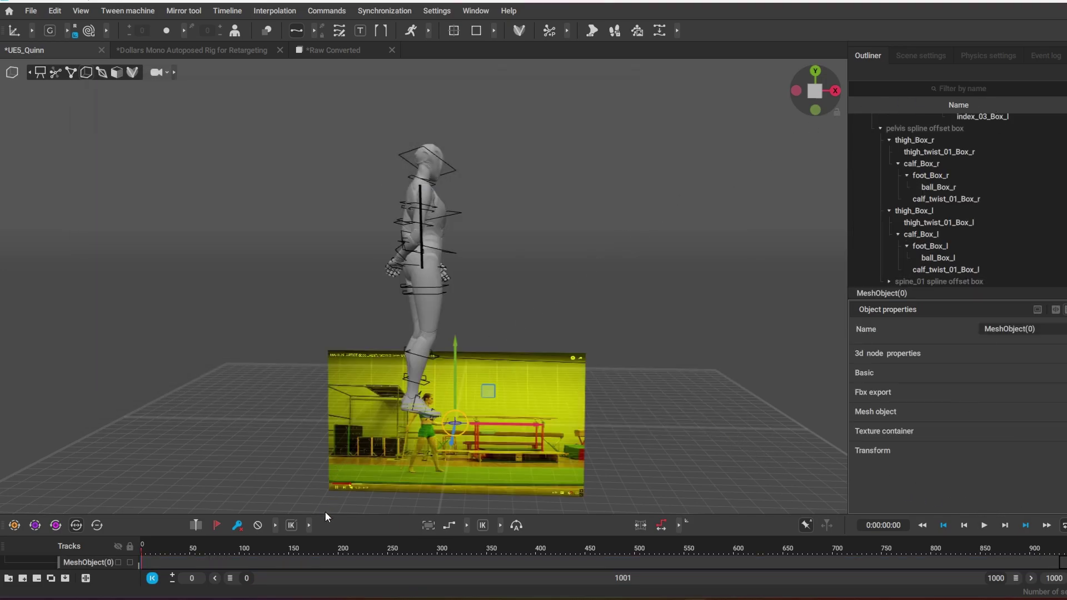
Raise the reference video plane to about 68.5 on the vertical axis and set its local scale to 2 by 1.
left_click_drag(325, 516, 331, 481)
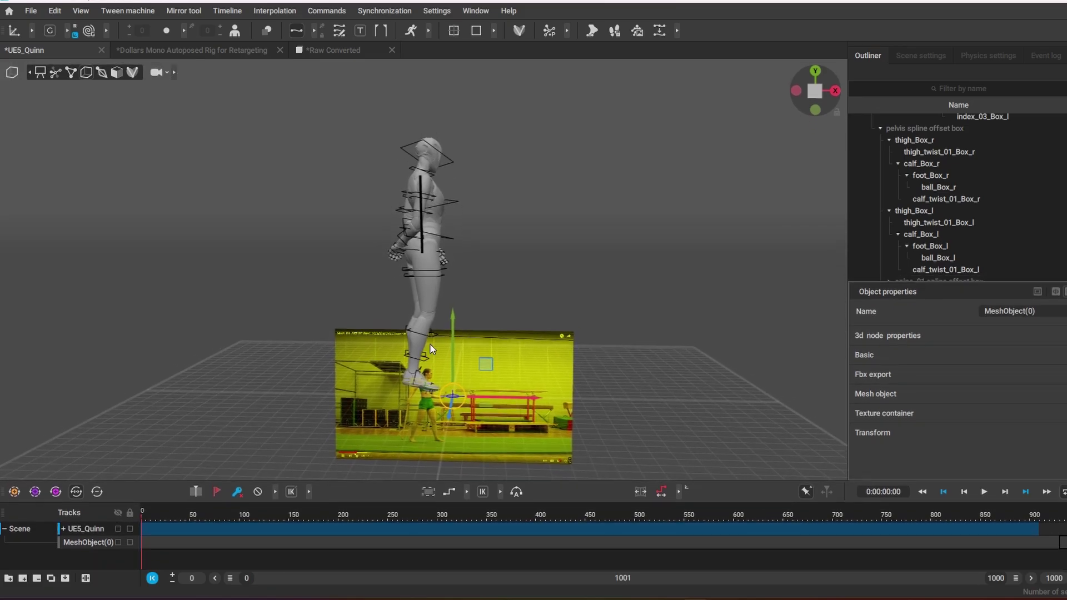
left_click_drag(453, 341, 452, 232)
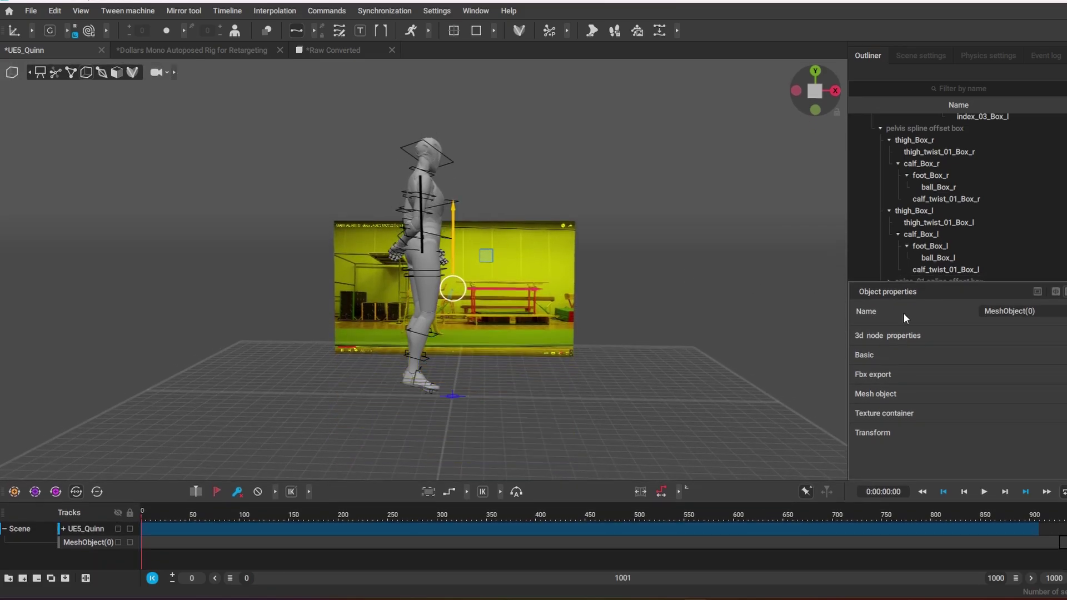
left_click(939, 429)
scroll(938, 431, "down", 2)
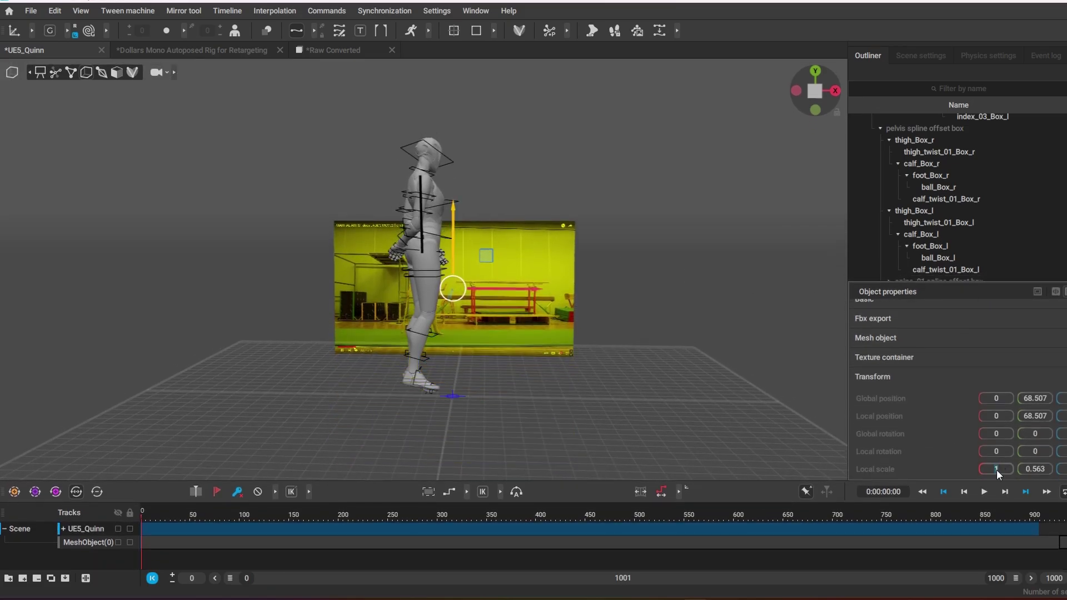
type("2")
key("Tab")
key("Return")
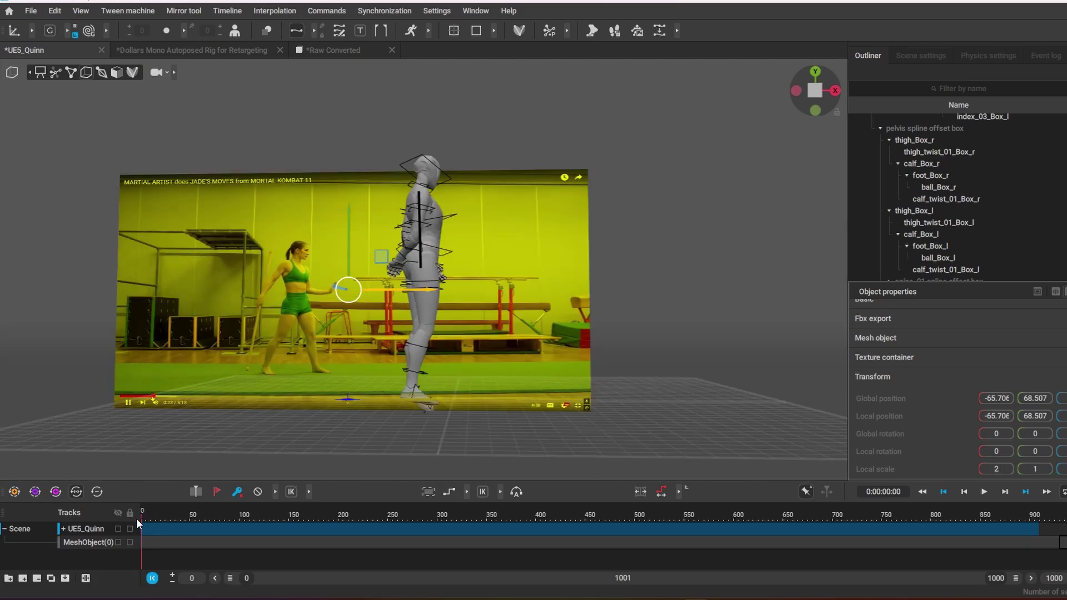
Shift the video plane to about -65.7 on X beside Quinn and go to frame 913 to compare the motion.
left_click_drag(138, 519, 1038, 599)
left_click_drag(1048, 599, 1056, 599)
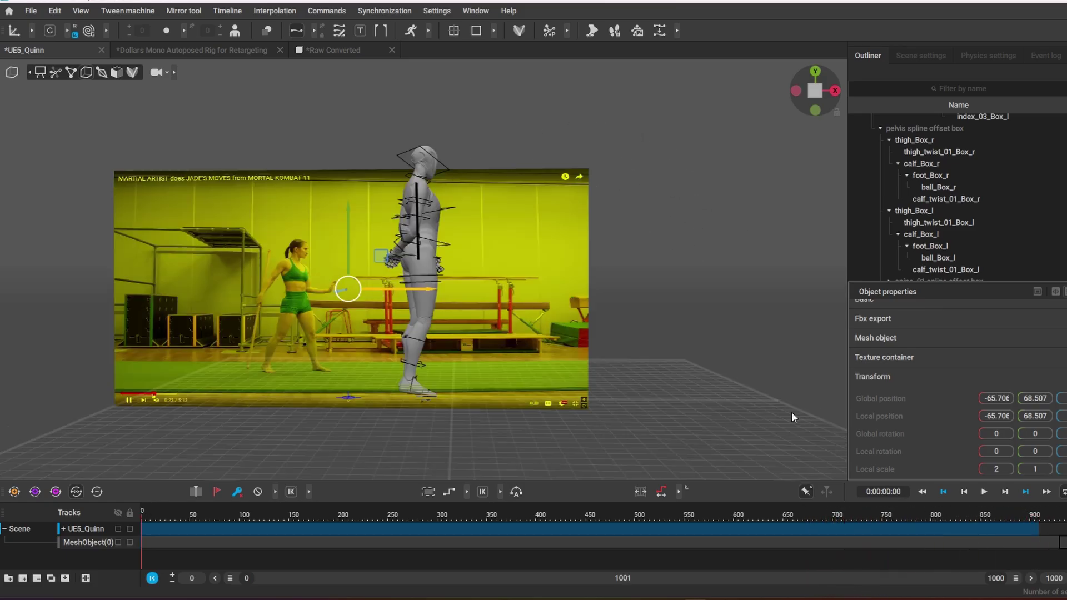
left_click(781, 397)
left_click(1037, 528)
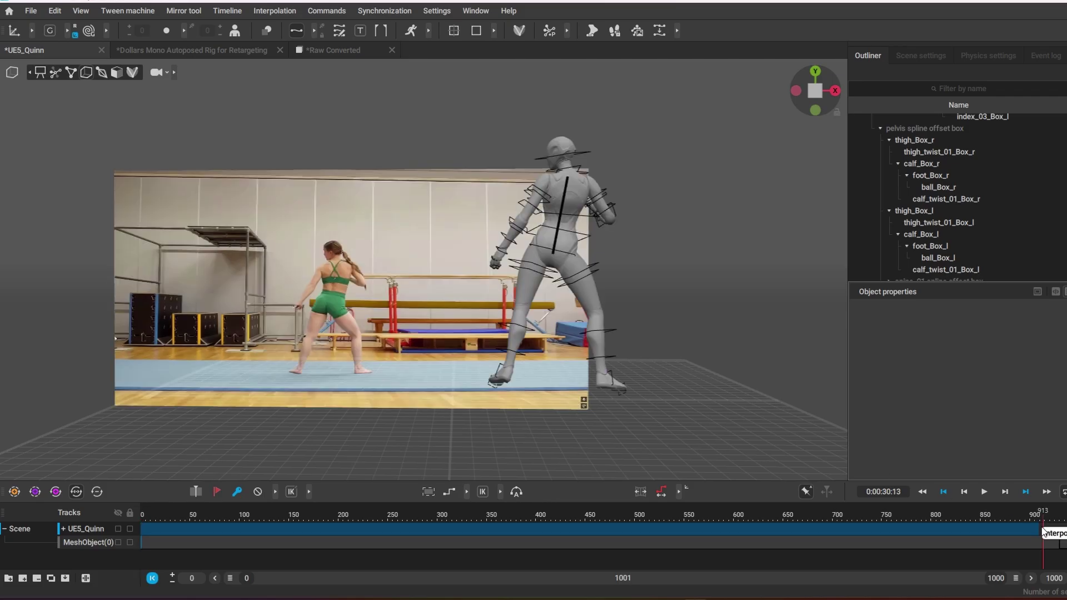
Play Quinn's retargeted motion from frame 0 alongside the reference video to compare them.
left_click_drag(329, 520, 139, 514)
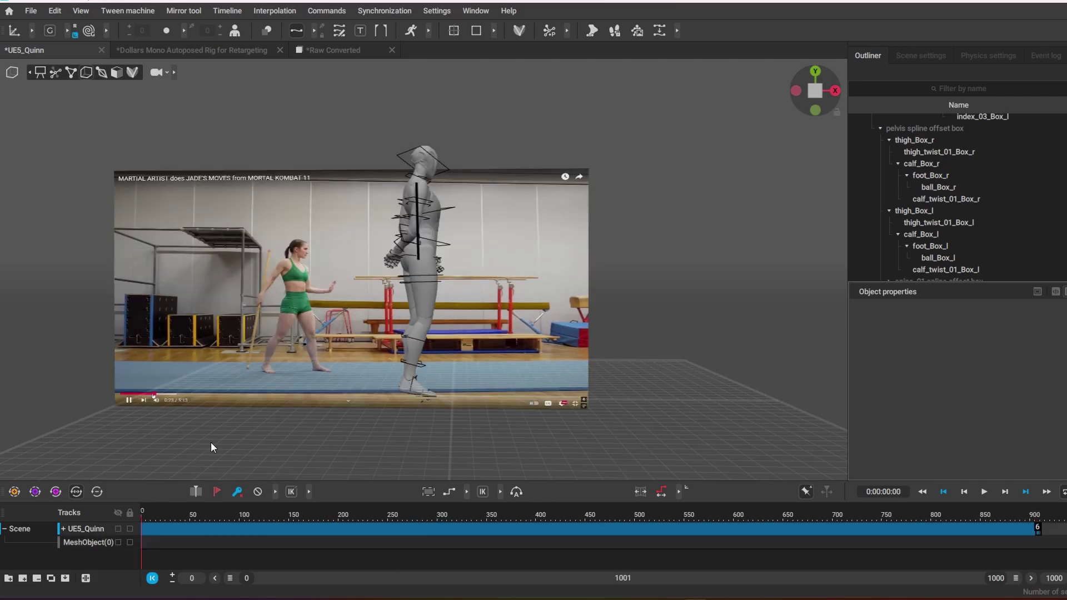
scroll(505, 403, "up", 2)
key("space")
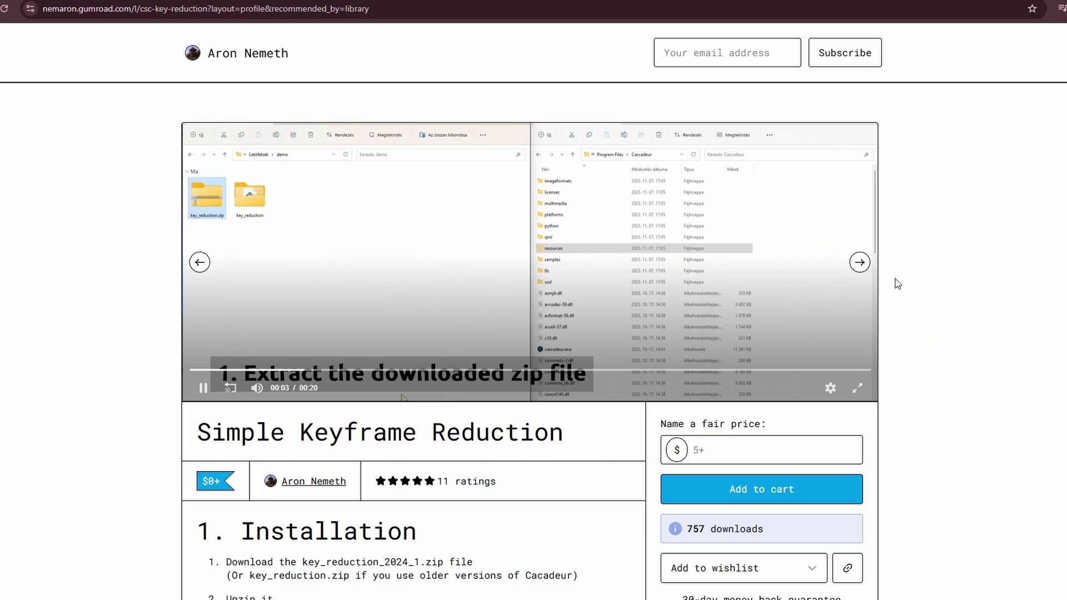
Watch the demo video and read the usage instructions on the Simple Keyframe Reduction page on Gumroad.
left_click(859, 266)
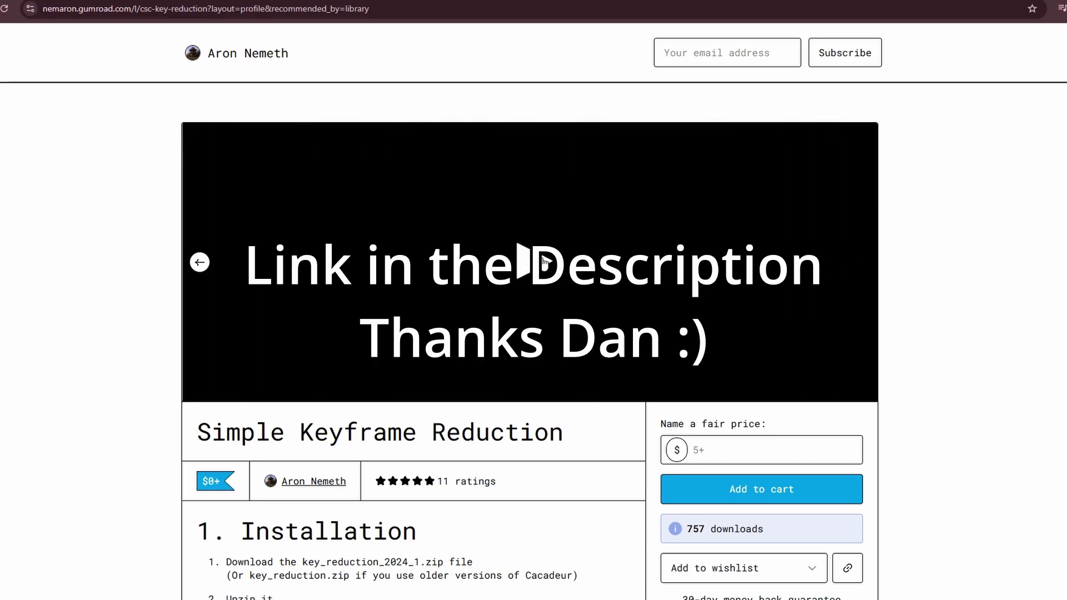
left_click(543, 261)
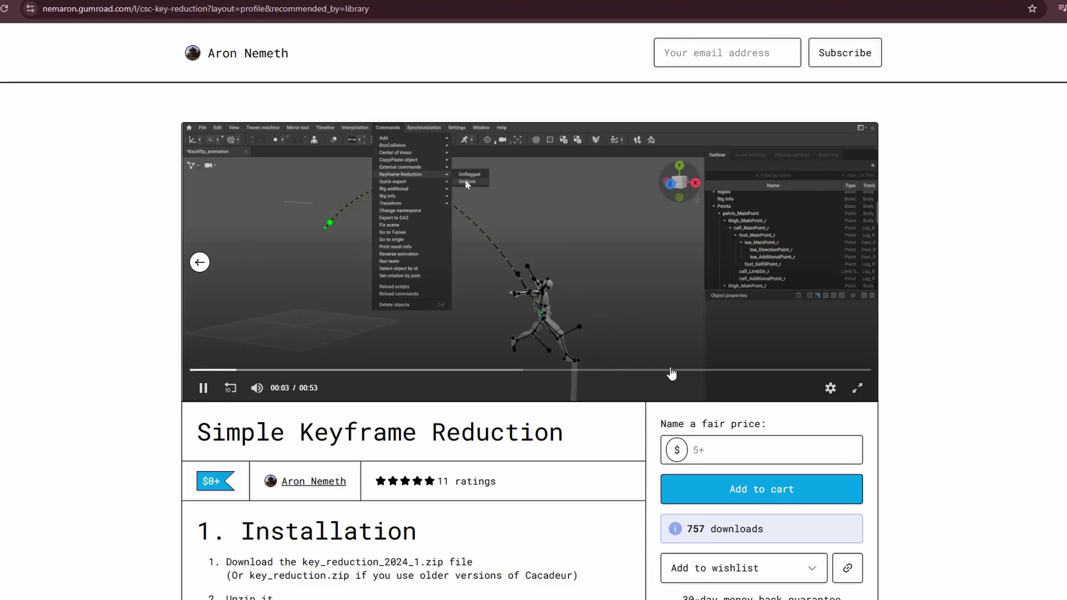
scroll(982, 424, "down", 8)
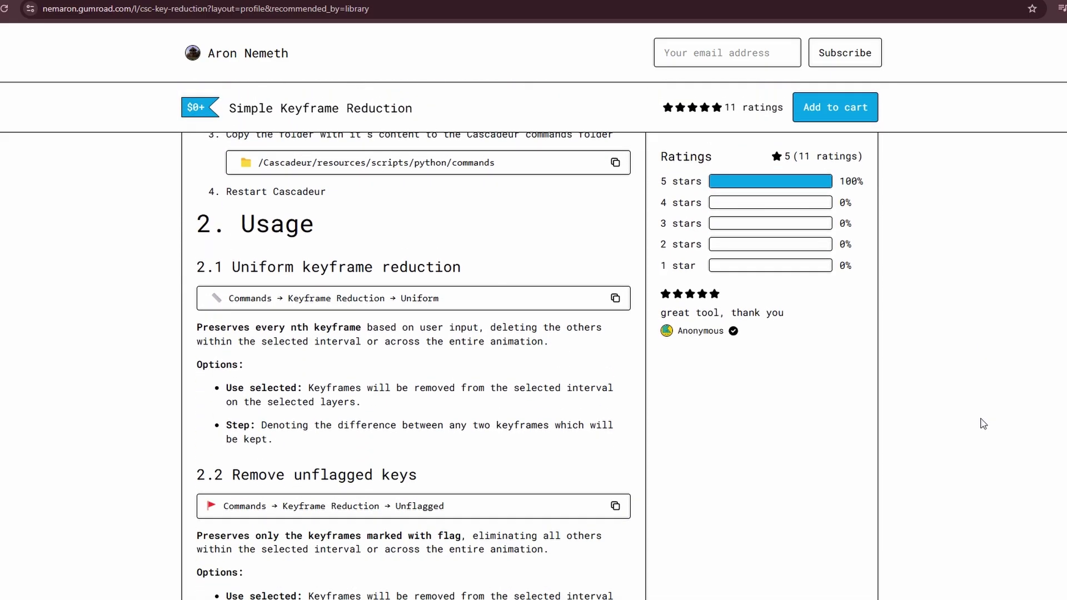
scroll(983, 424, "down", 3)
scroll(971, 424, "up", 12)
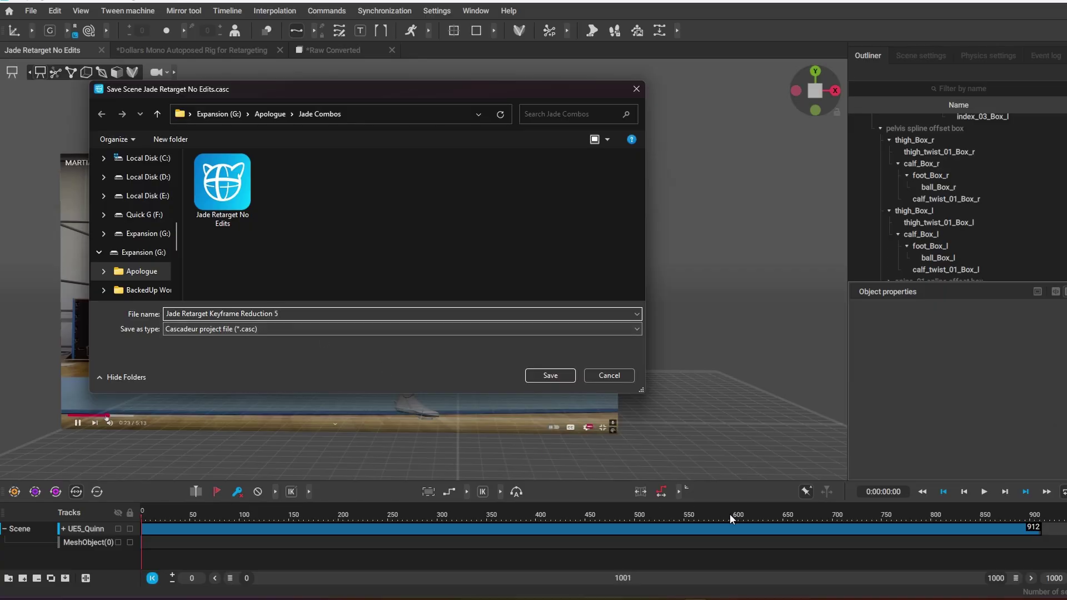
Save the scene as Jade Retarget Keyframe Reduction 5 and run uniform keyframe reduction with Use selected False and a step of 5.
left_click(569, 375)
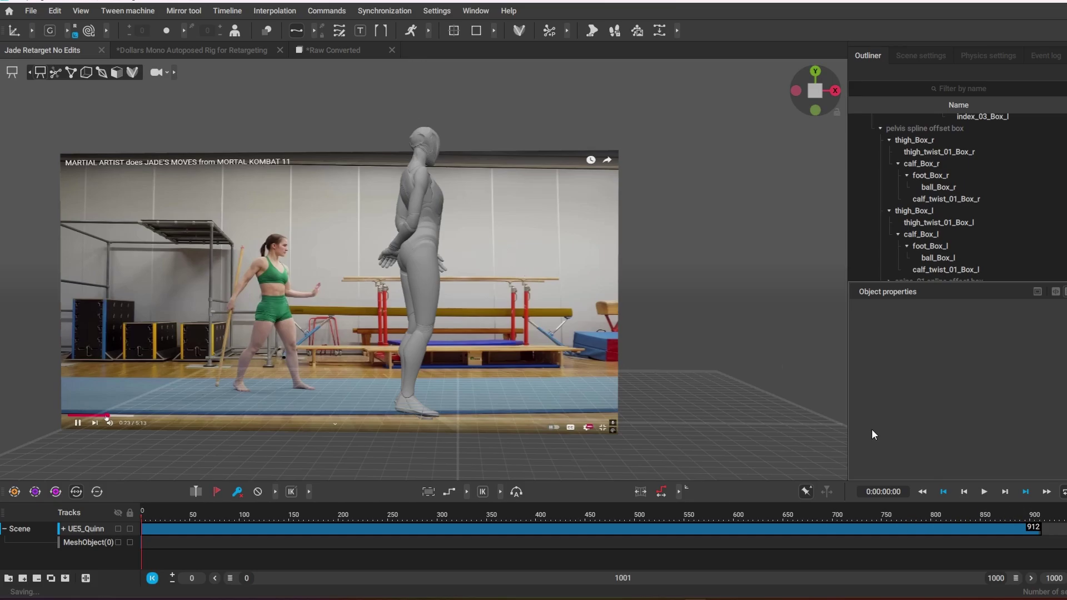
left_click(326, 11)
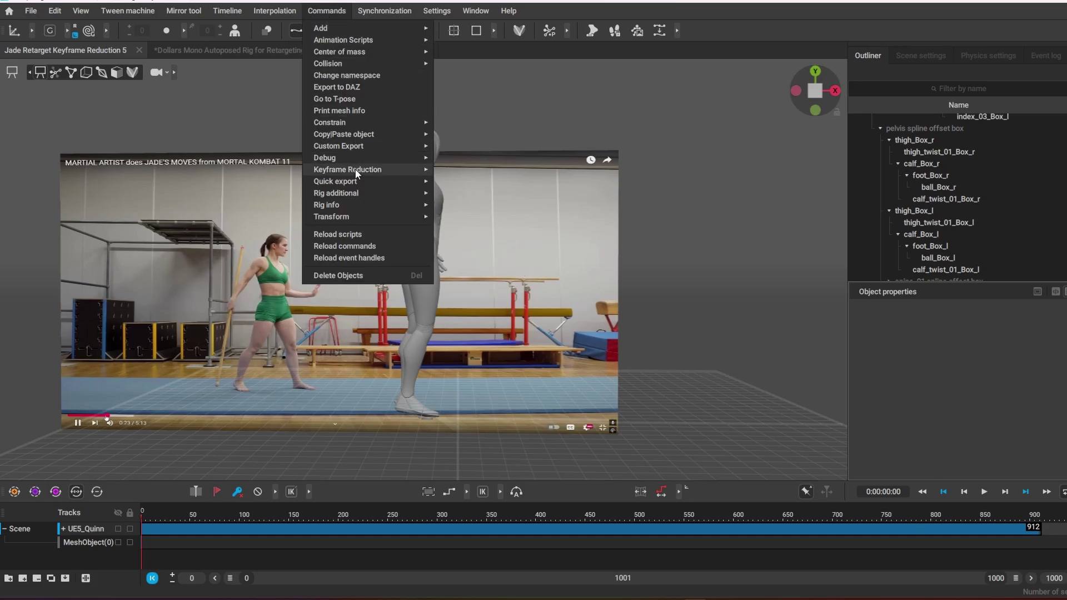
left_click(449, 172)
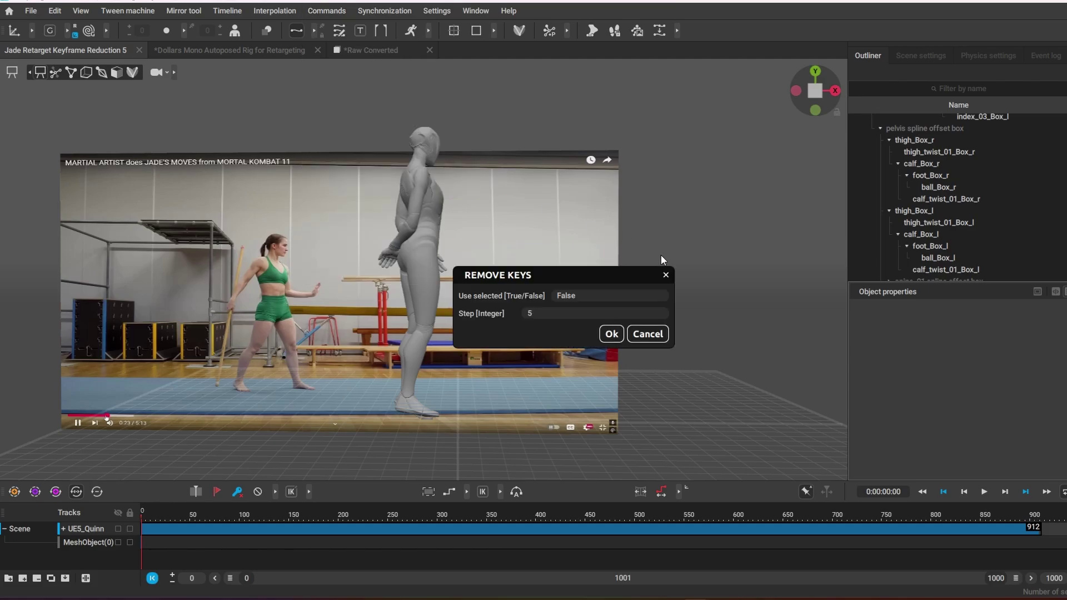
left_click(611, 333)
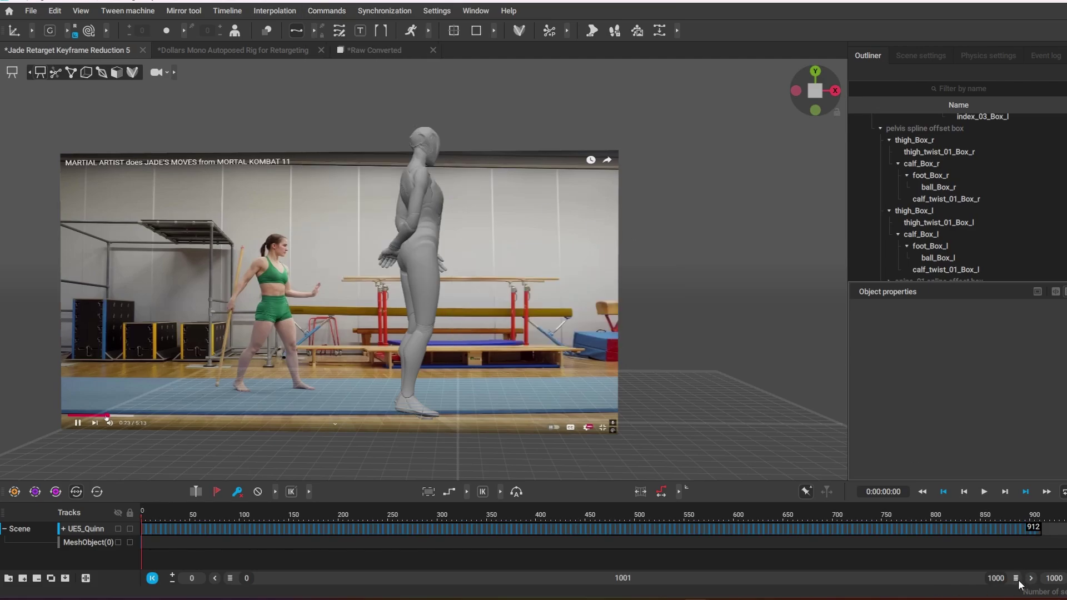
Apply smooth interpolation across all of Quinn's remaining keys, play back the motion and return to frame 0.
left_click_drag(1019, 581, 706, 590)
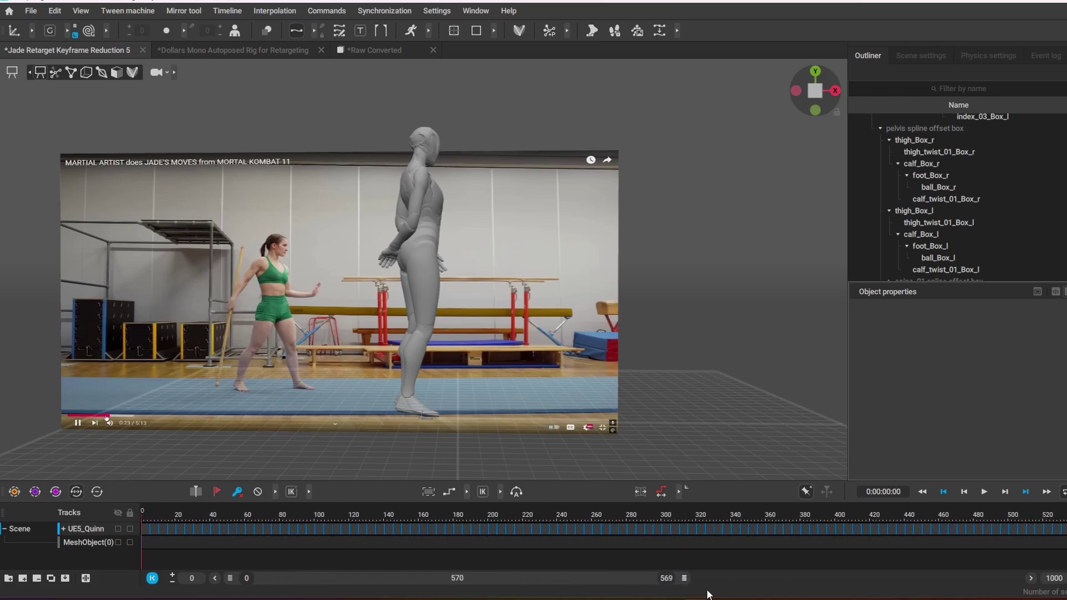
left_click_drag(705, 590, 951, 589)
left_click(466, 492)
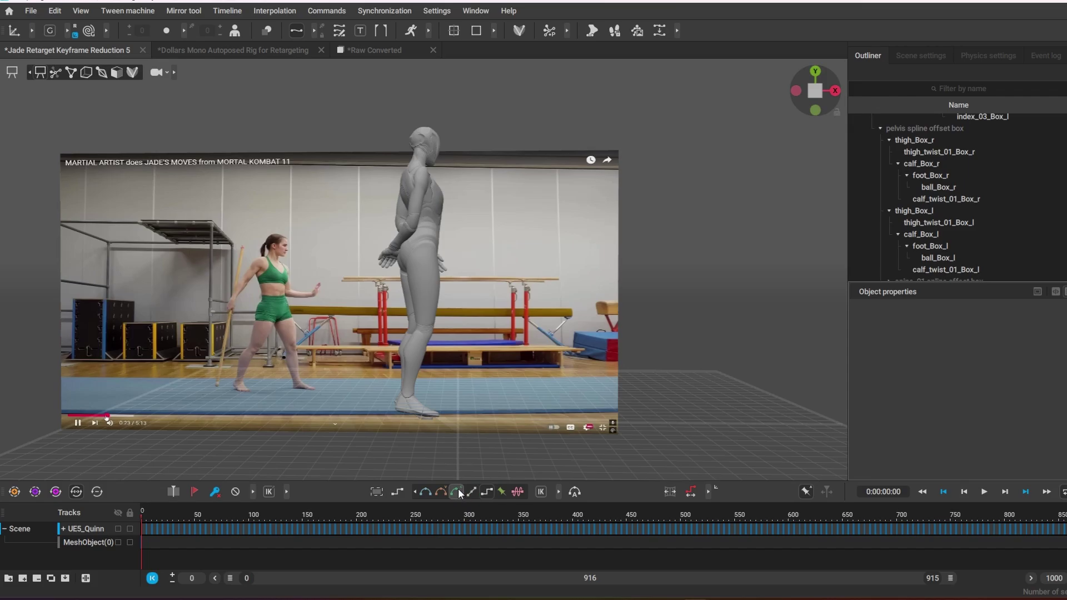
key("space")
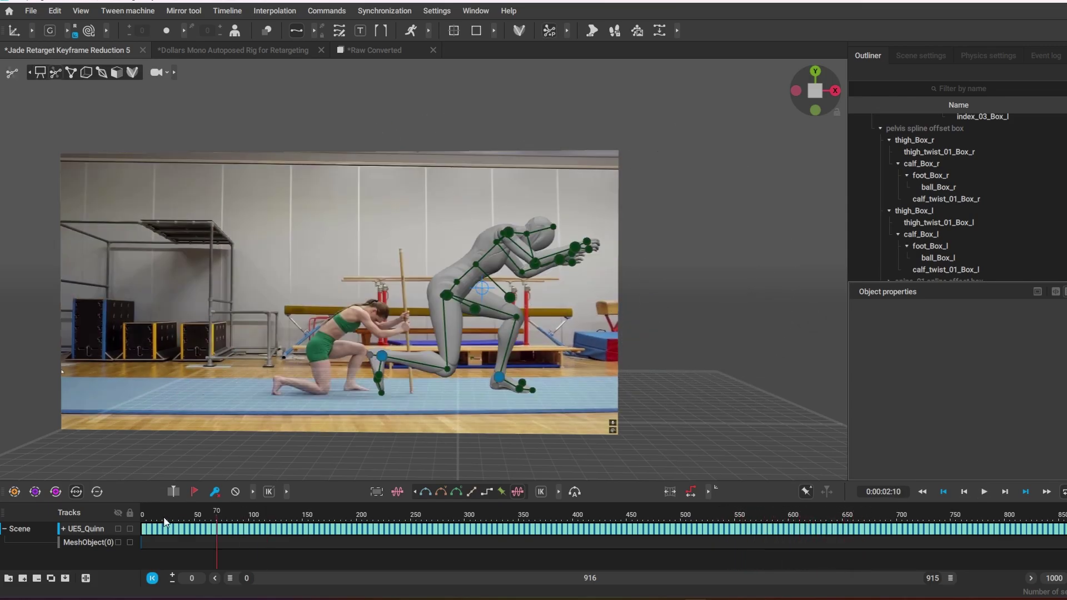
left_click(149, 512)
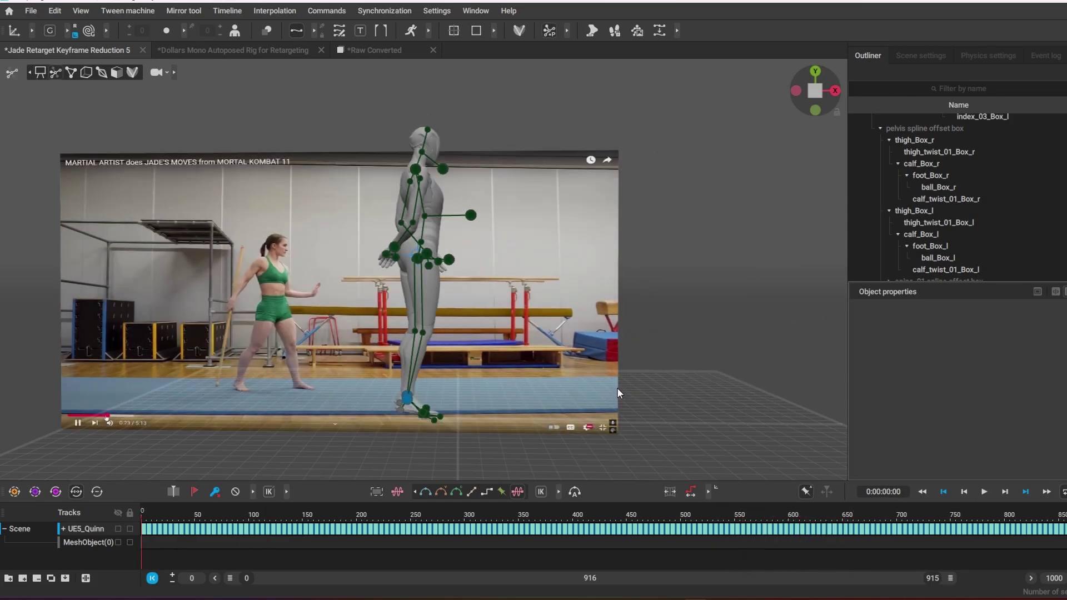
Enable interval editing over the whole animation and remove autoposing from all of Quinn's rig points.
left_click(697, 493)
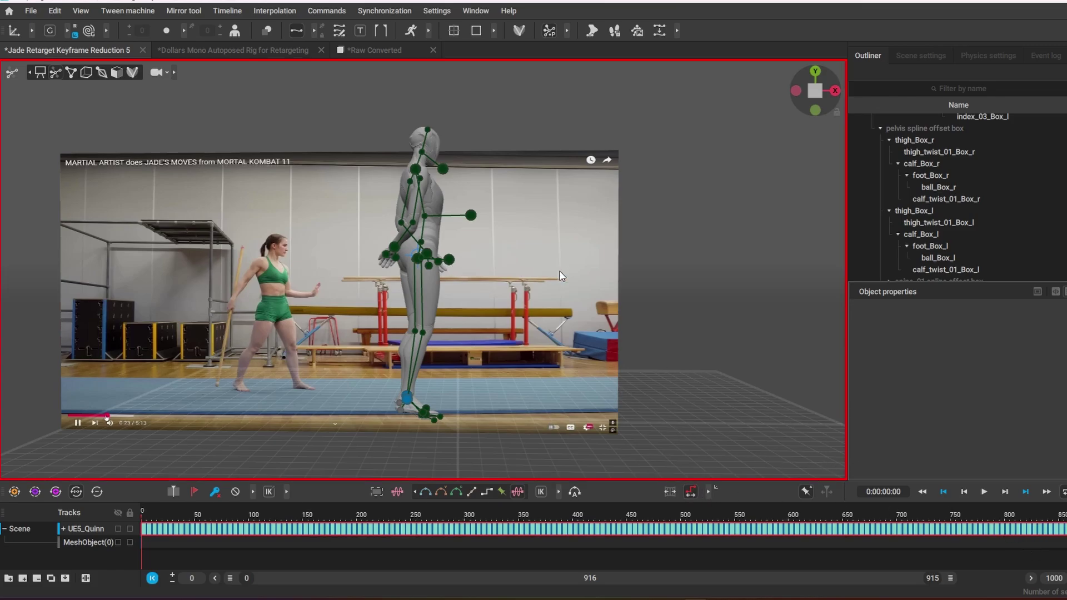
left_click_drag(559, 271, 452, 284, "alt")
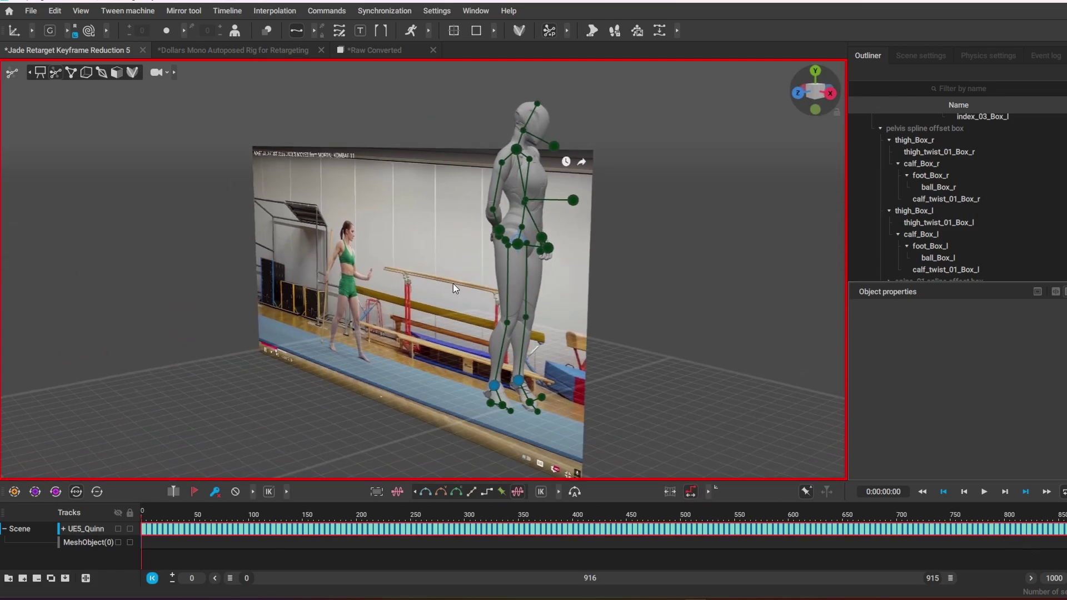
double_click(520, 245)
left_click_drag(348, 289, 464, 282, "alt")
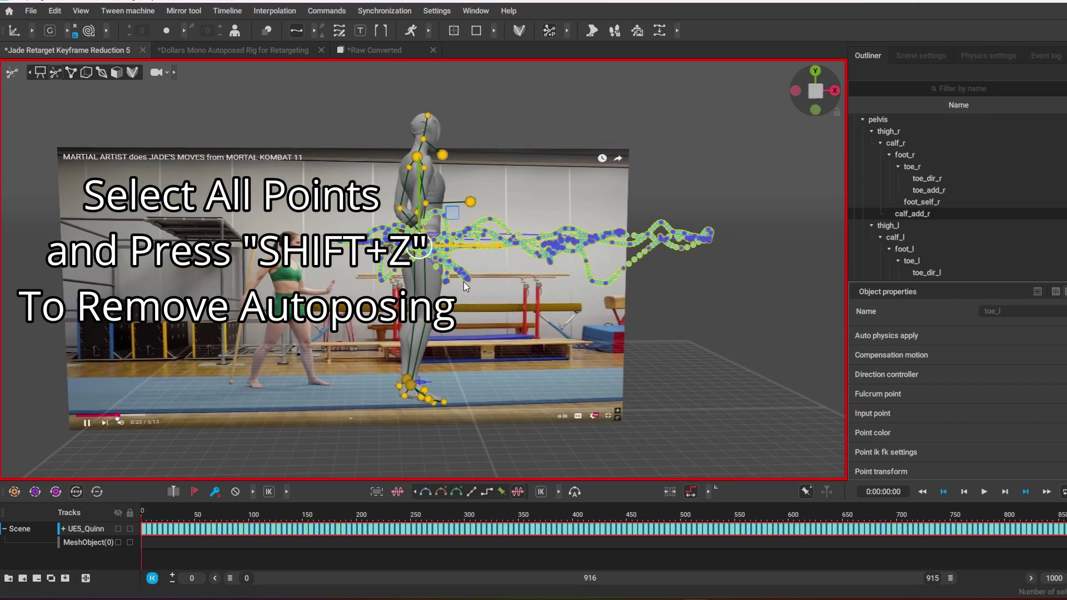
key("shift+z")
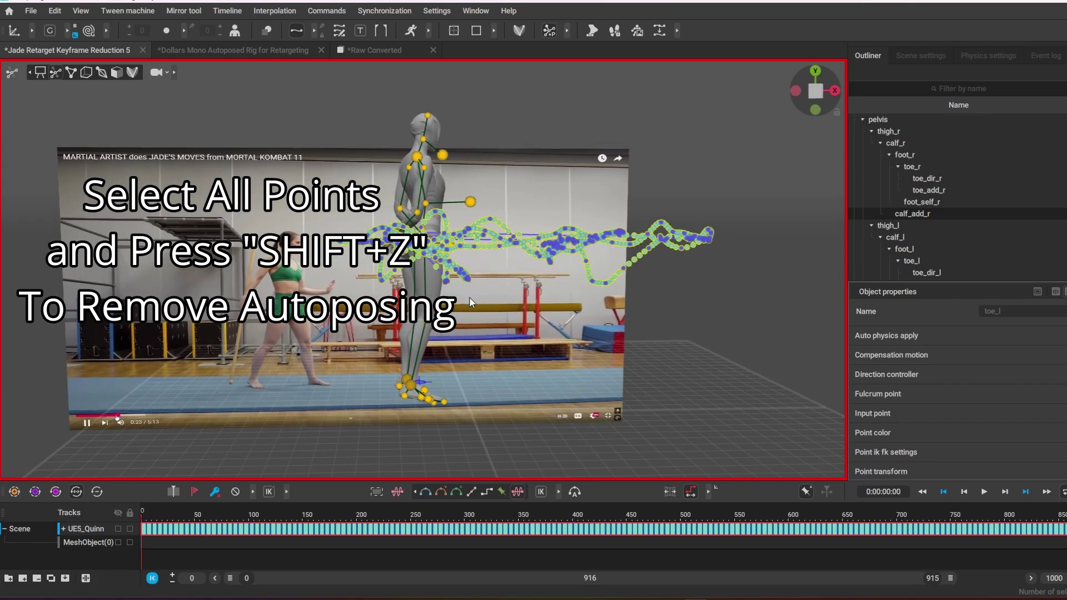
left_click(708, 366)
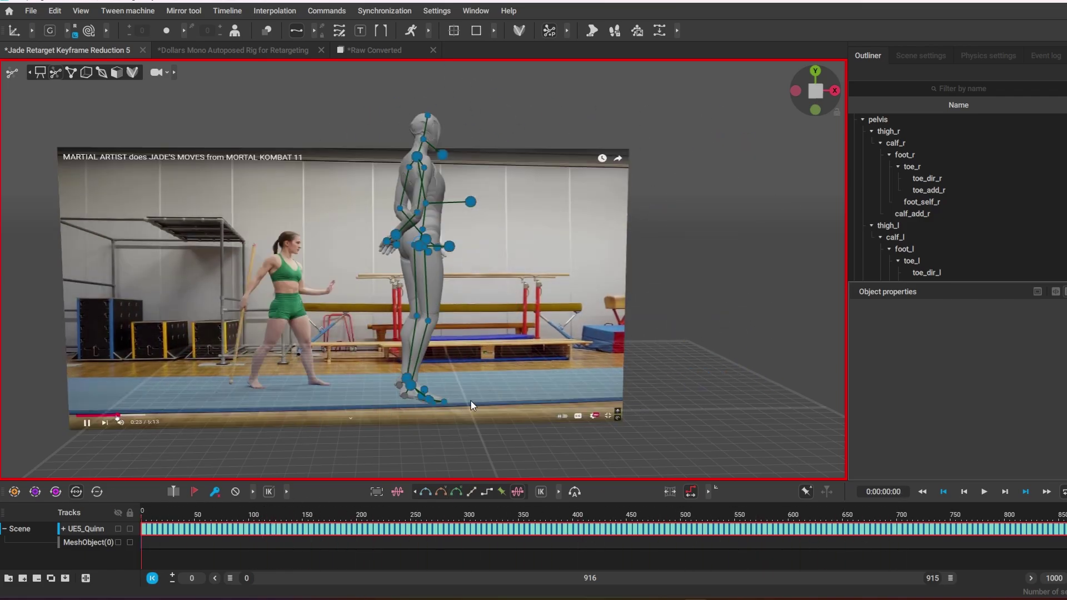
Restore autoposing on the toe points of both feet and scrub through the timeline to check them.
left_click_drag(470, 401, 322, 385, "alt")
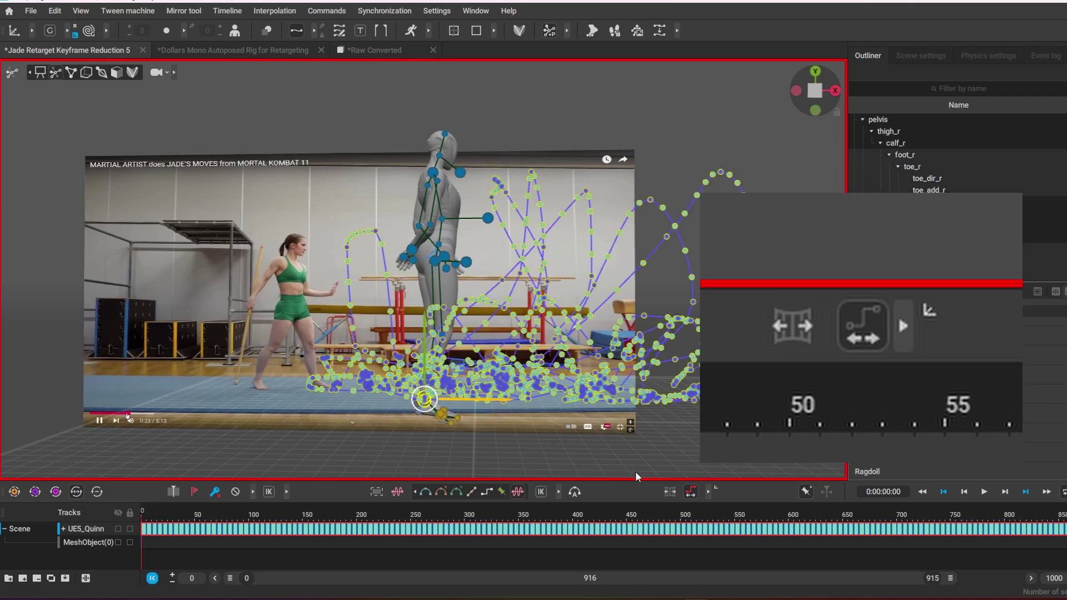
left_click(563, 437)
left_click_drag(255, 514, 669, 570)
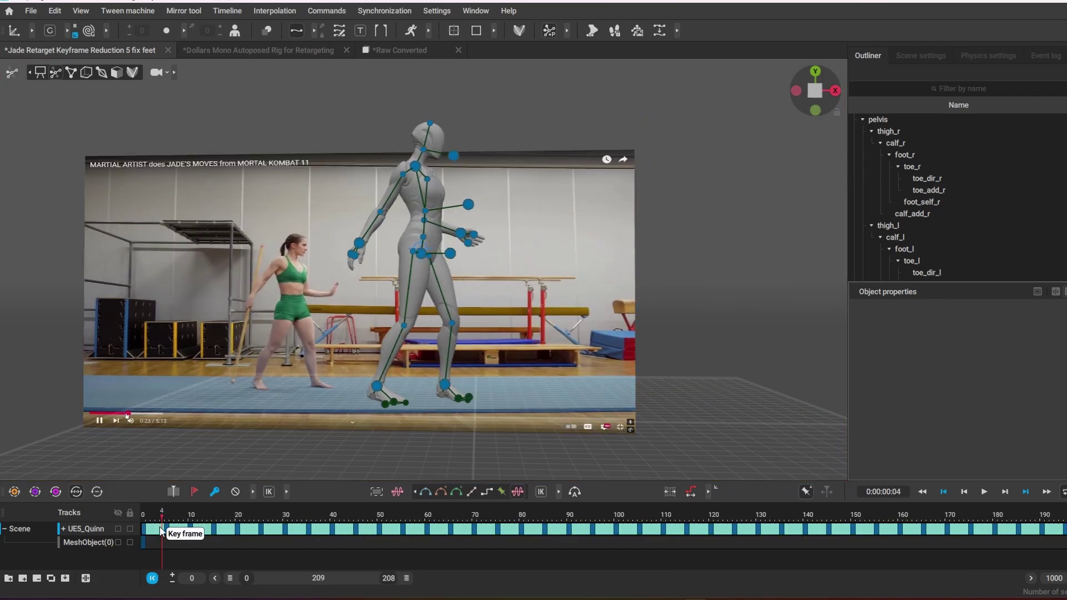
Rotate Quinn's left hand near the start of the animation to correct its pose.
scroll(475, 223, "up", 5)
left_click(479, 219)
key("e")
left_click_drag(439, 265, 521, 271)
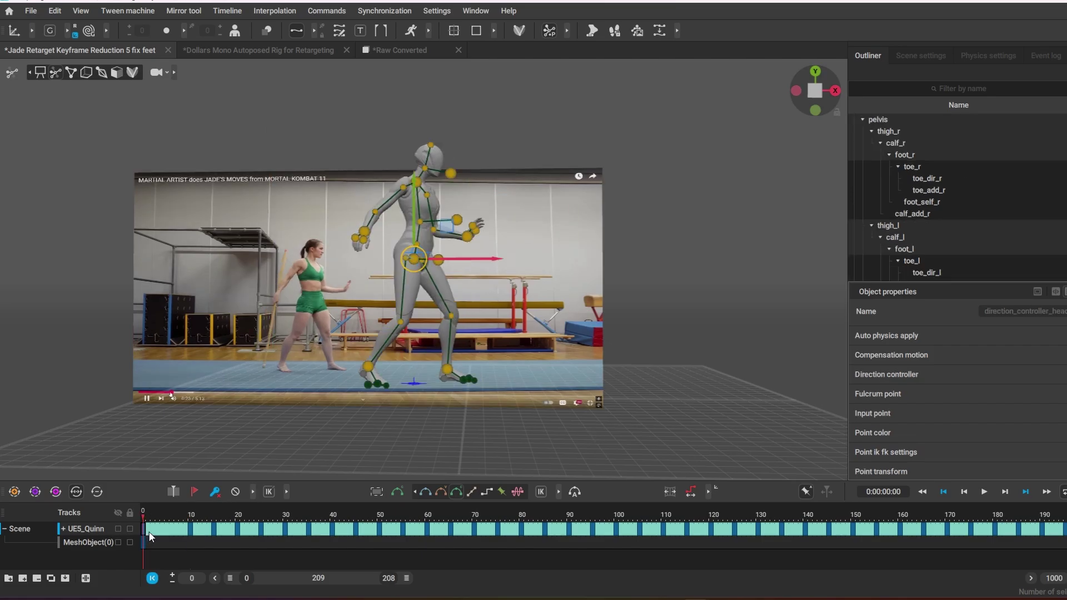
Clear the keys between frames 73 and 85 and hold that interval with step interpolation.
left_click_drag(532, 512, 491, 575)
left_click(487, 529)
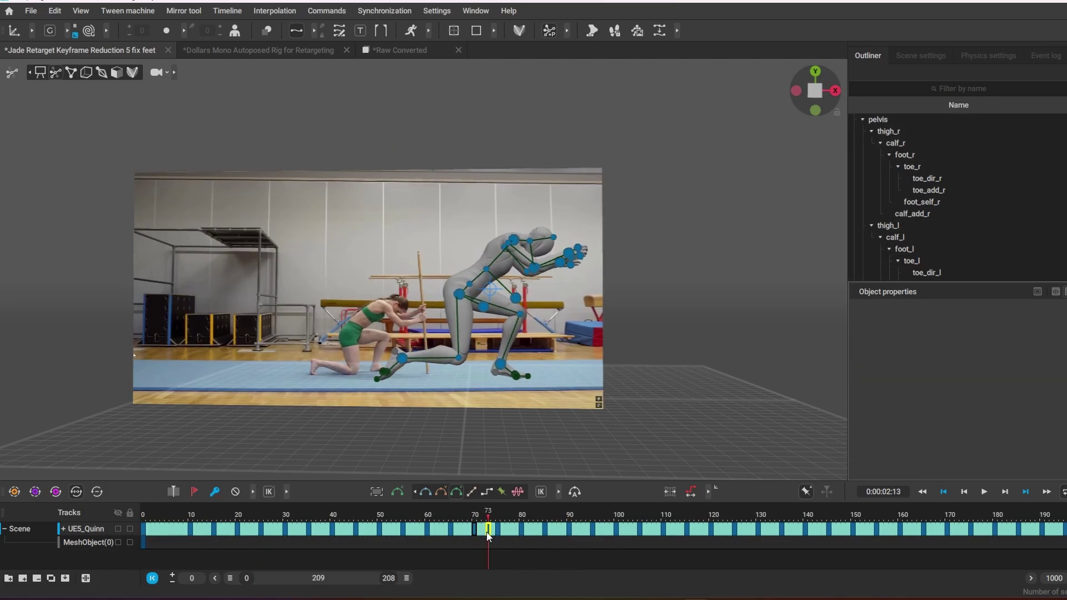
left_click_drag(486, 533, 494, 532)
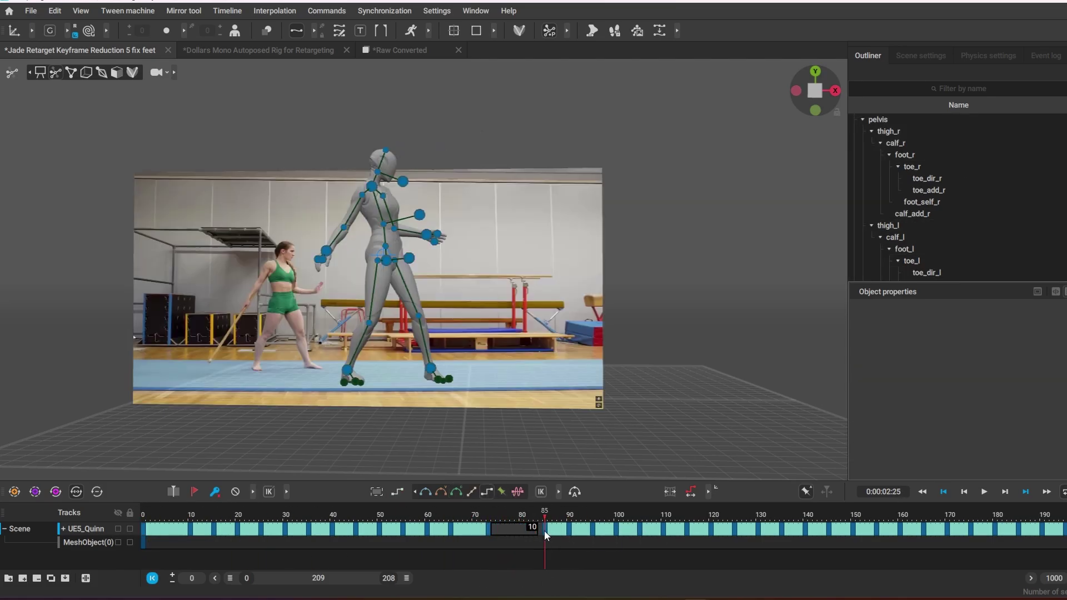
left_click_drag(545, 532, 540, 530)
Set step interpolation on the interval from about frame 185 to 201 and adjust the key that follows it.
right_click_drag(540, 534, 1004, 536)
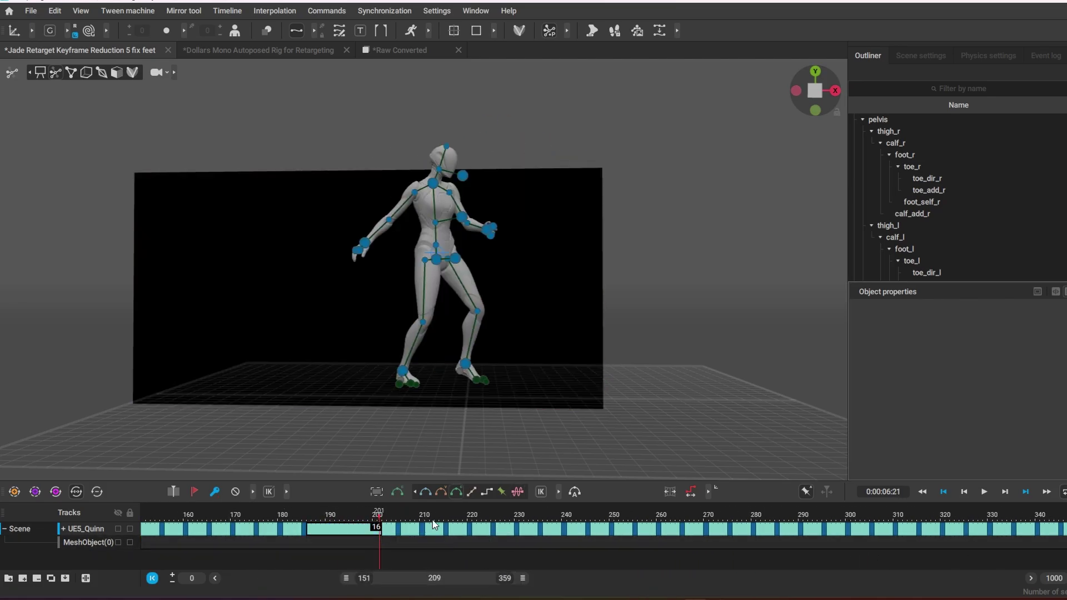
left_click(486, 493)
left_click(398, 528)
left_click_drag(398, 529, 383, 530)
right_click_drag(383, 529, 406, 524)
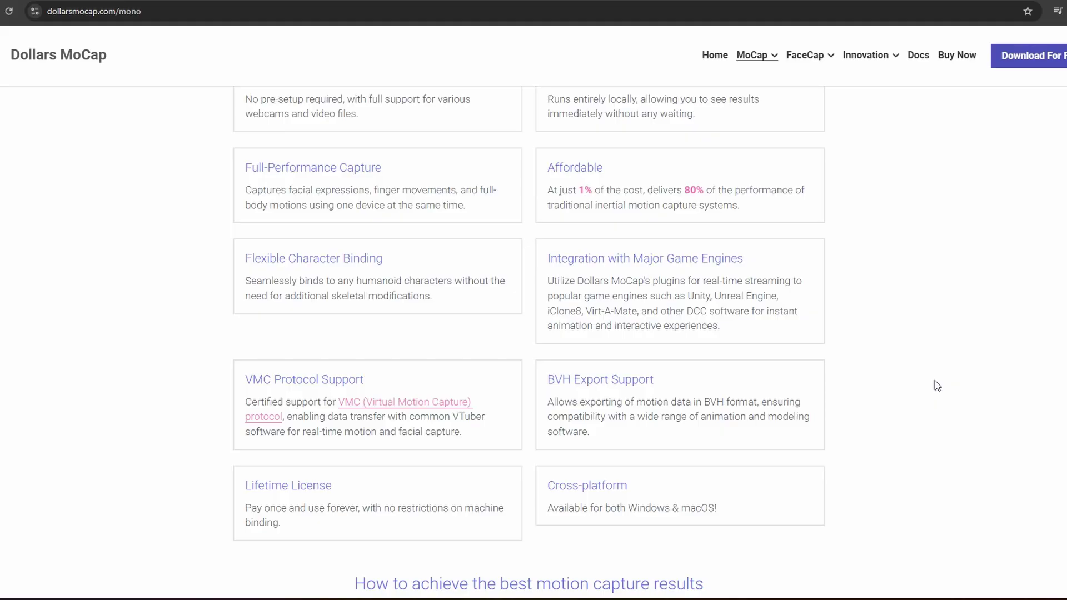
Switch to the browser and review the Dollars MONO product page and the Dollars MoCap download page with its plugins and control rigs.
scroll(815, 297, "down", 1)
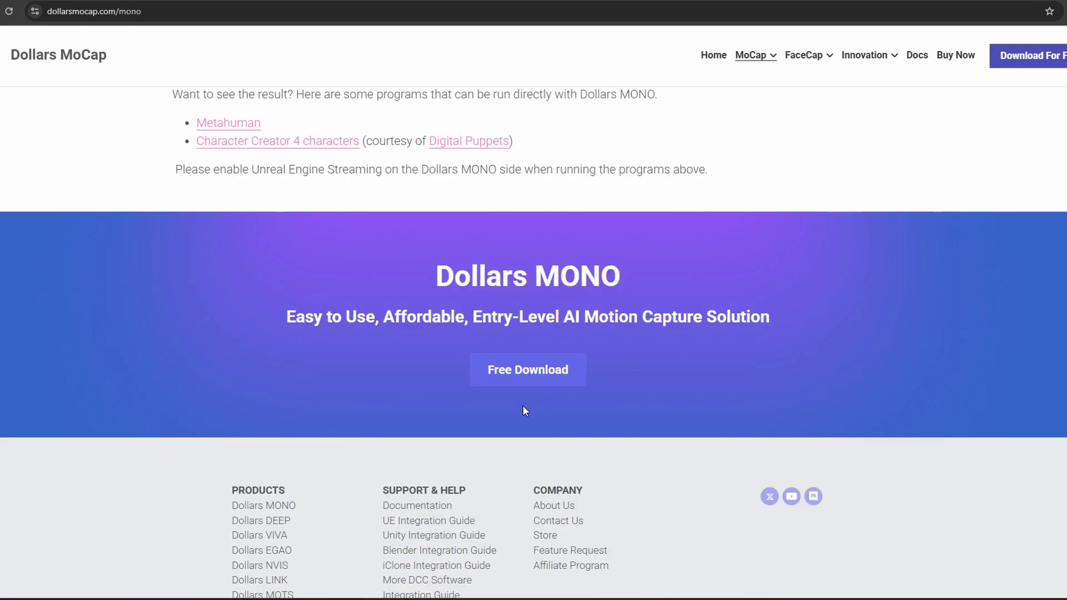
scroll(522, 405, "up", 4)
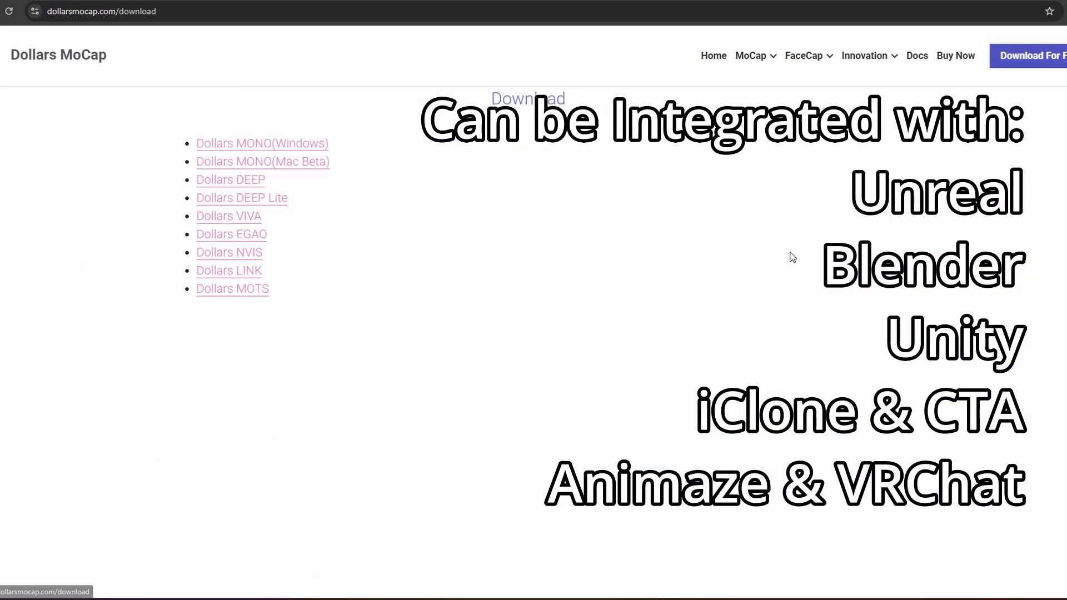
scroll(789, 257, "down", 5)
scroll(788, 261, "down", 7)
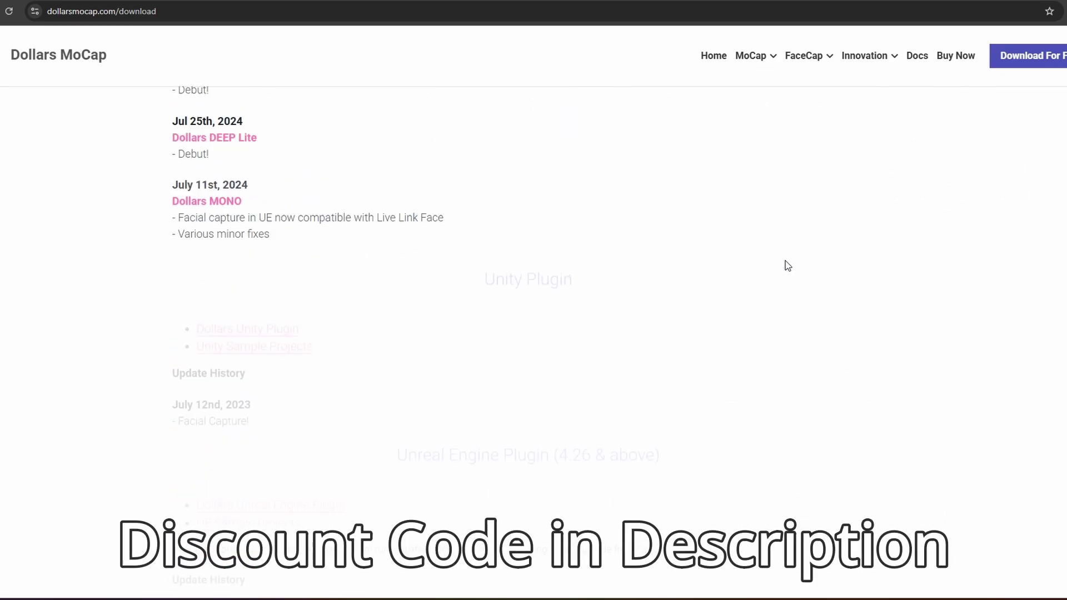
scroll(787, 267, "down", 10)
scroll(774, 272, "up", 8)
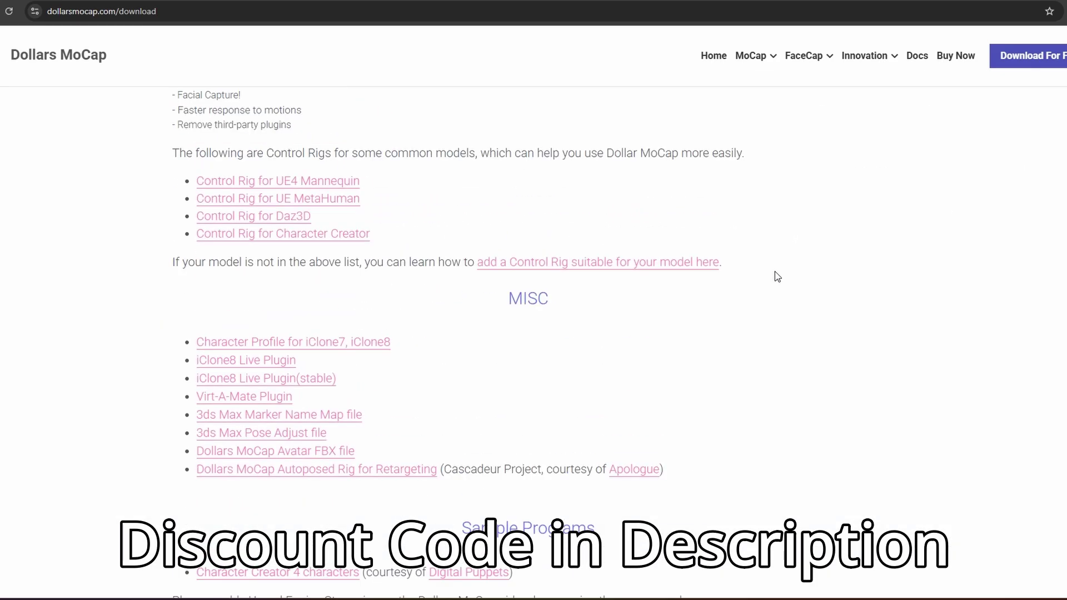
scroll(774, 271, "up", 2)
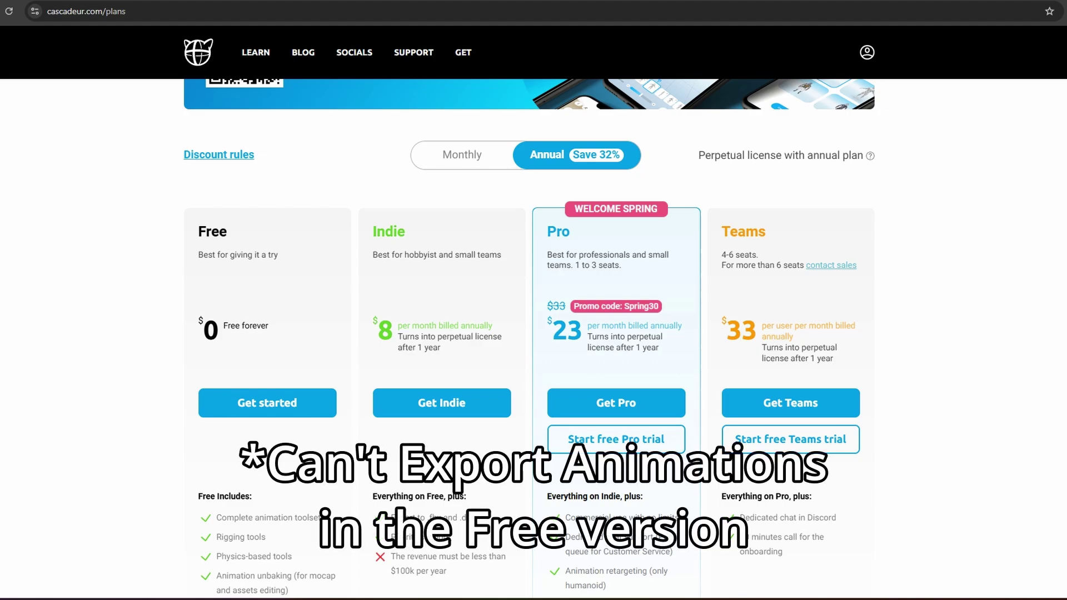
Open the details of the perpetual license with annual plan on the Cascadeur plans page.
left_click(810, 162)
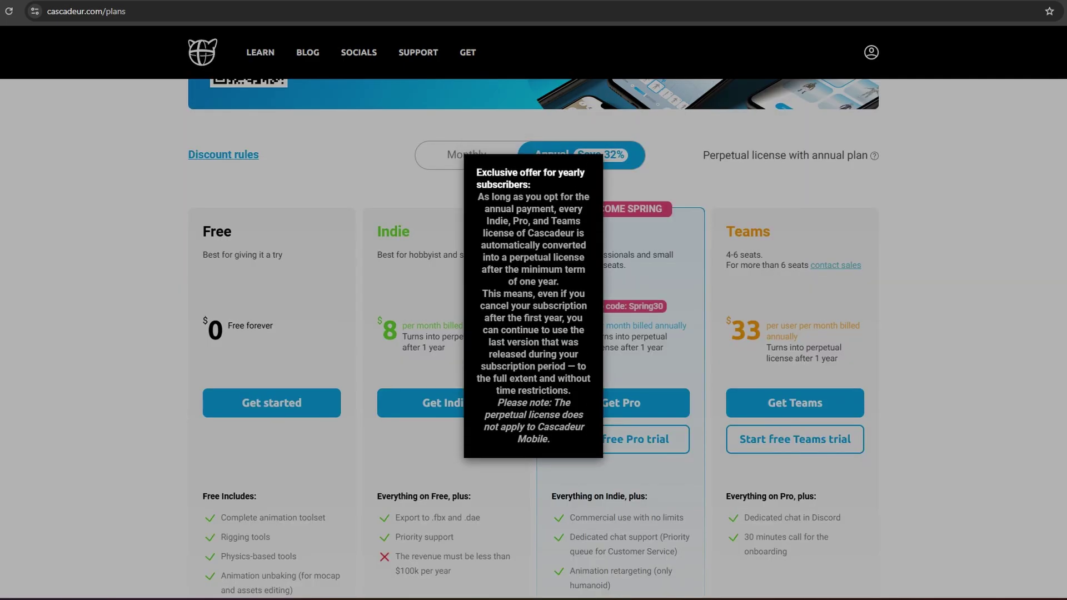